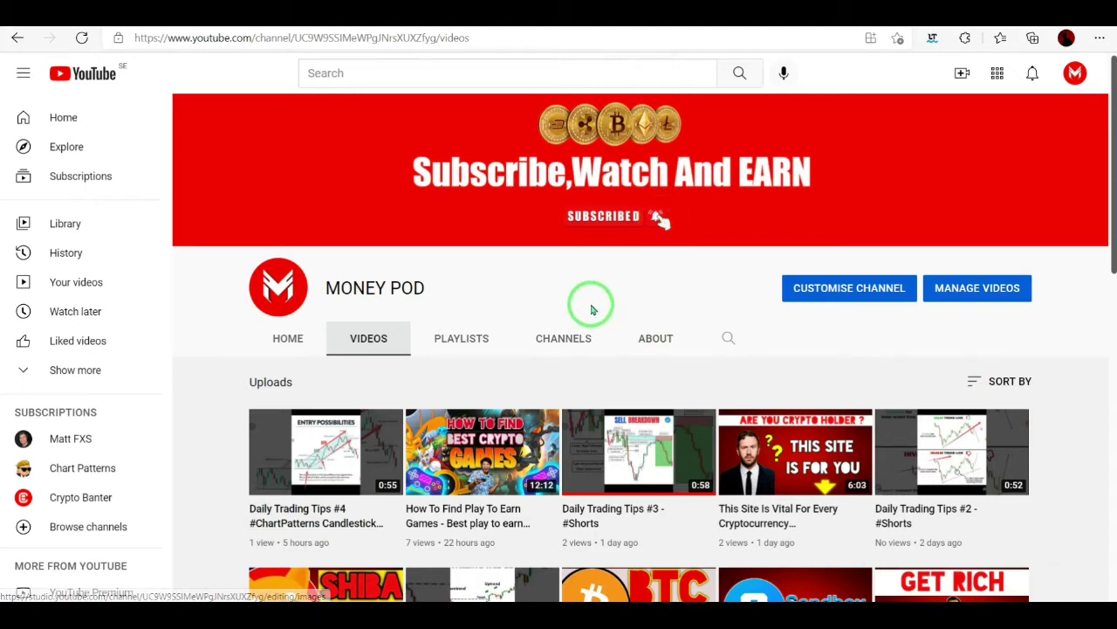
- Look through the uploaded videos on the MONEY POD channel page
scroll(619, 327, "down", 2)
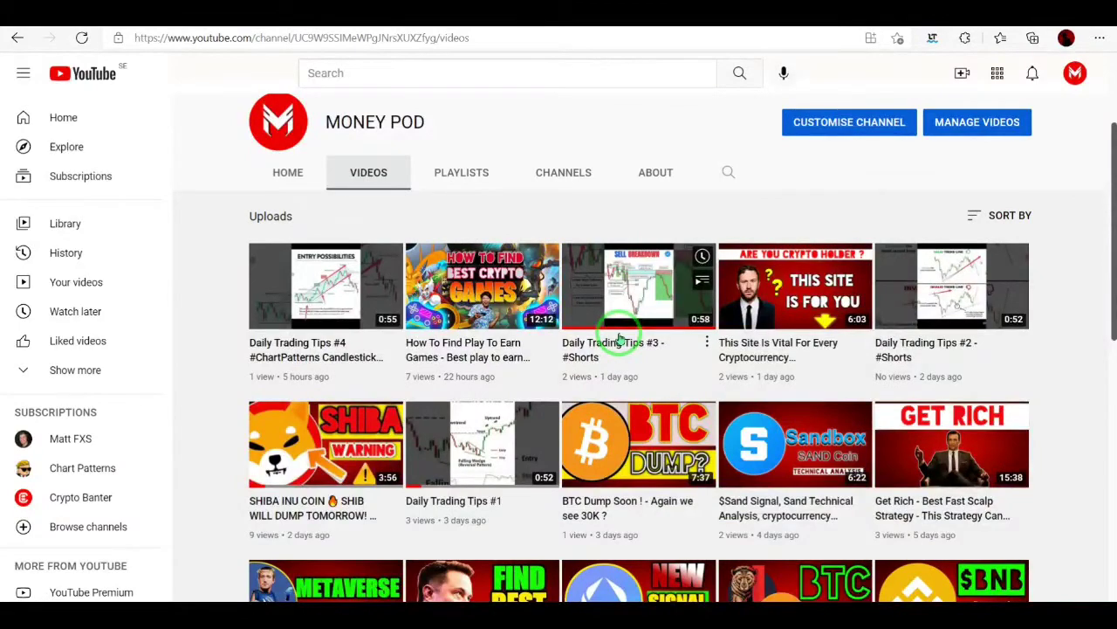
scroll(619, 338, "down", 3)
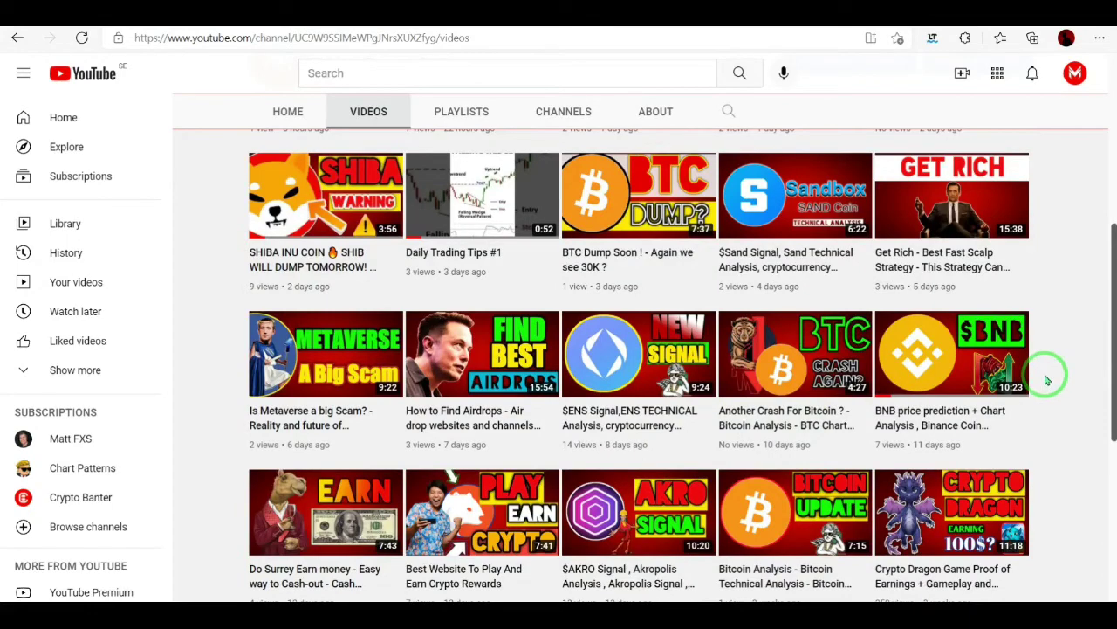
scroll(1056, 378, "down", 1)
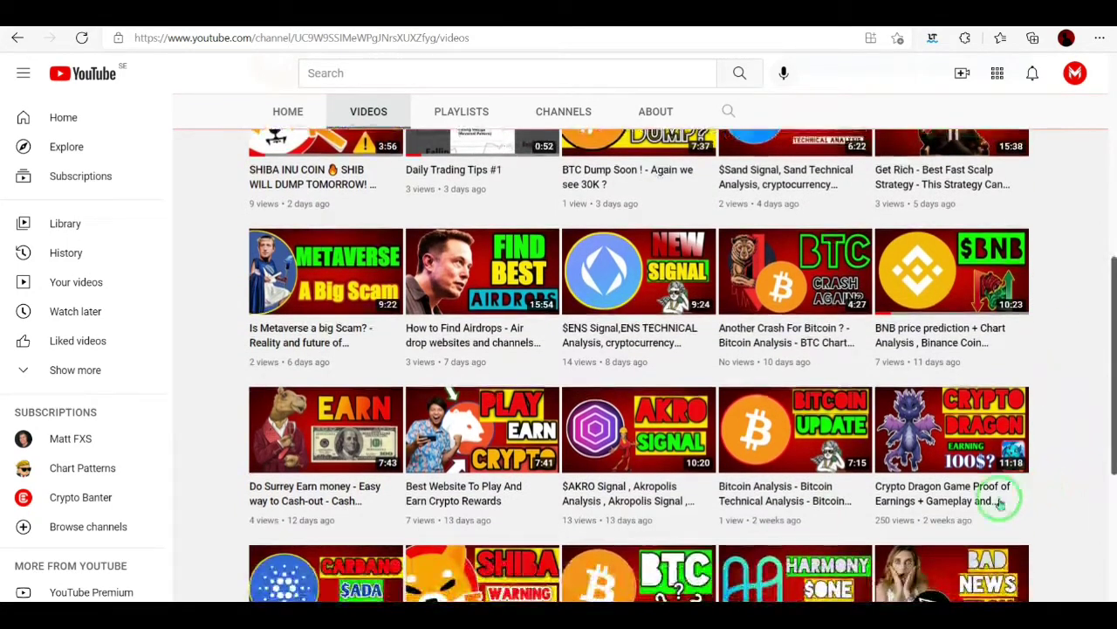
scroll(856, 467, "up", 5)
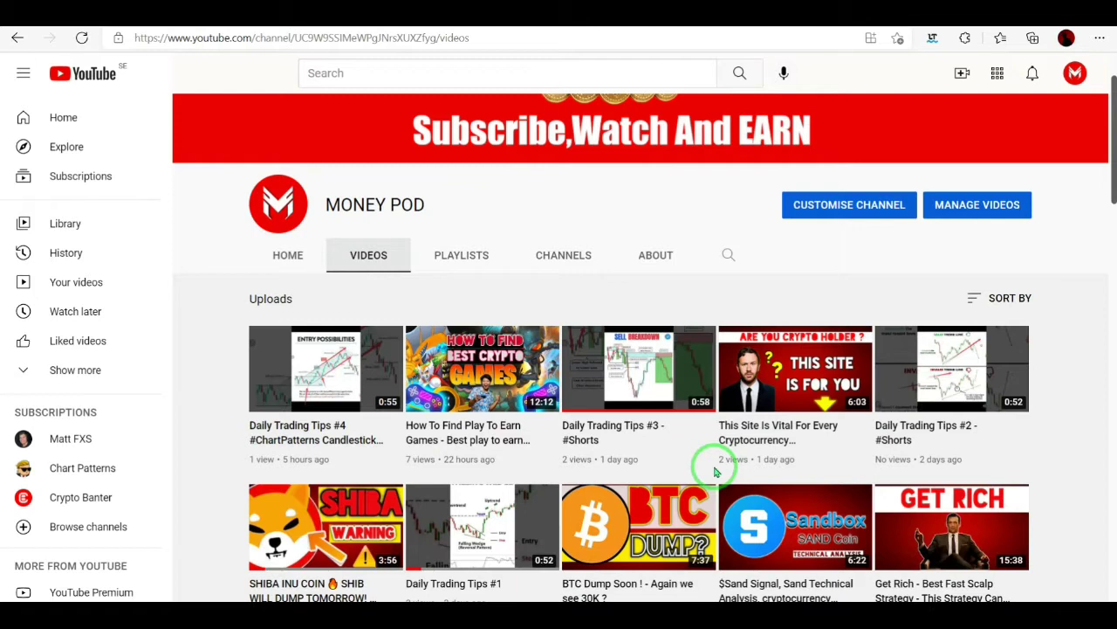
scroll(714, 471, "up", 1)
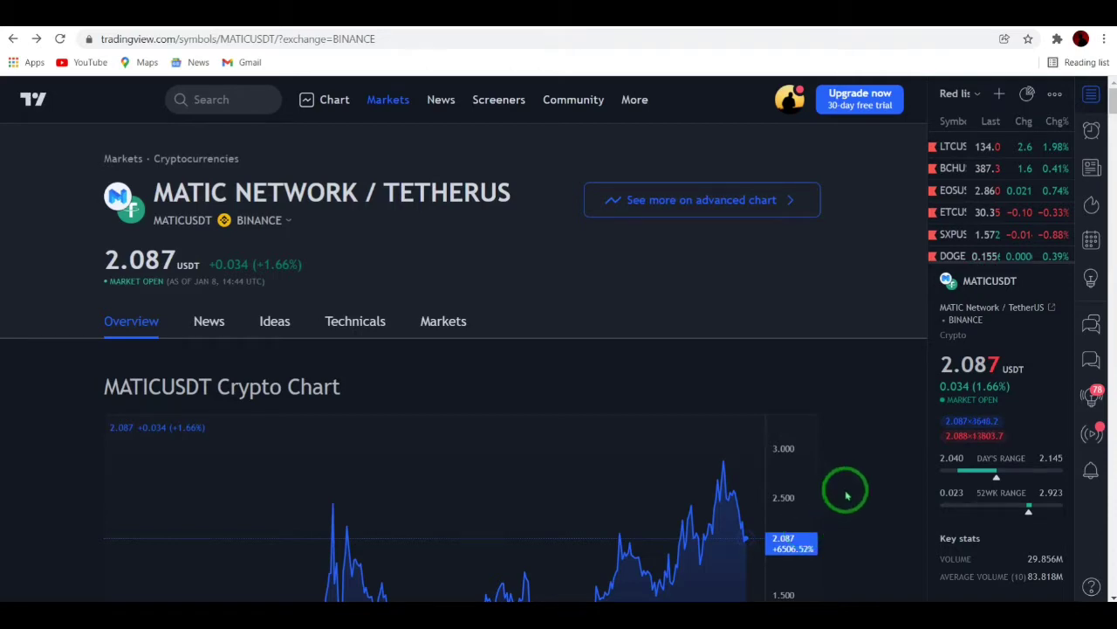
- Switch to TradingView, open the full MATICUSDT chart from the coin's overview page and dismiss the advertisement and ad-free offer
scroll(826, 529, "down", 6)
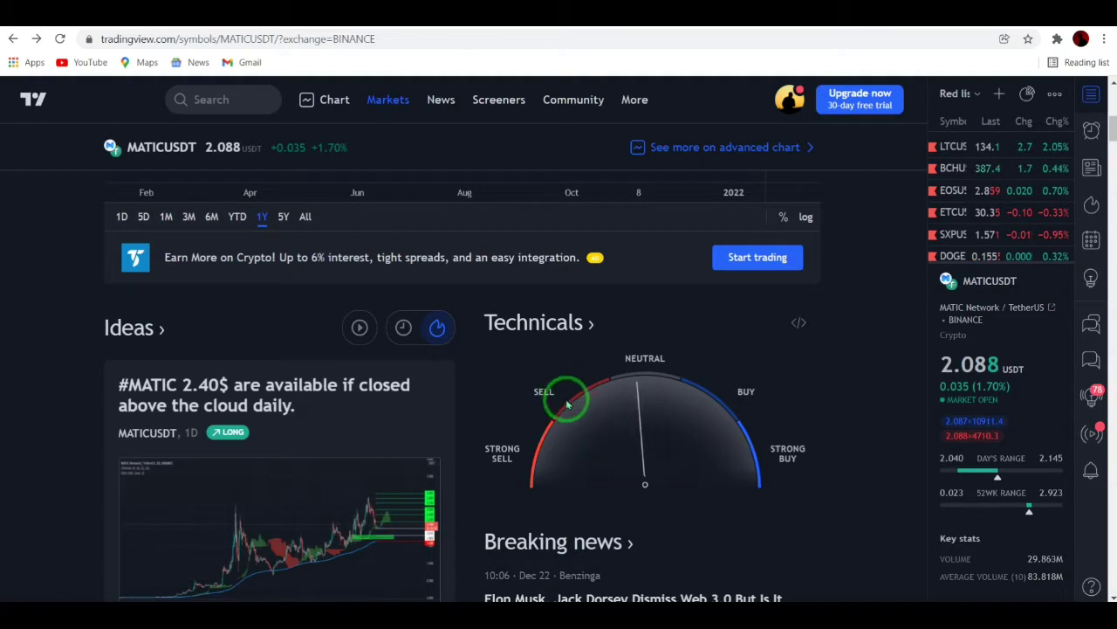
scroll(536, 466, "down", 1)
scroll(536, 466, "up", 2)
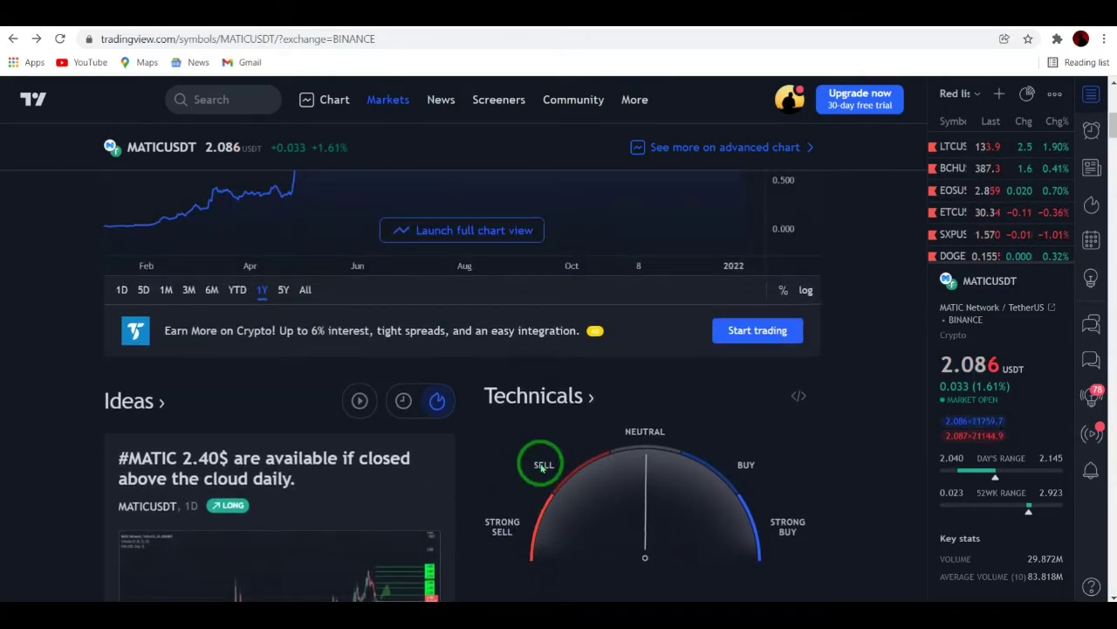
scroll(564, 439, "up", 5)
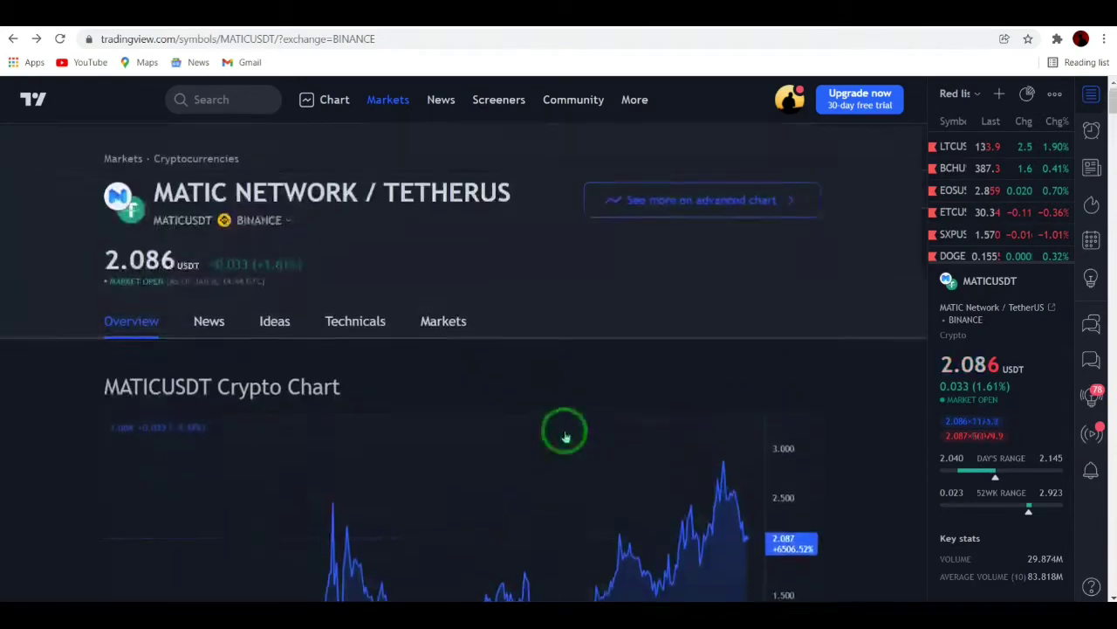
left_click(335, 100)
left_click_drag(479, 410, 513, 402)
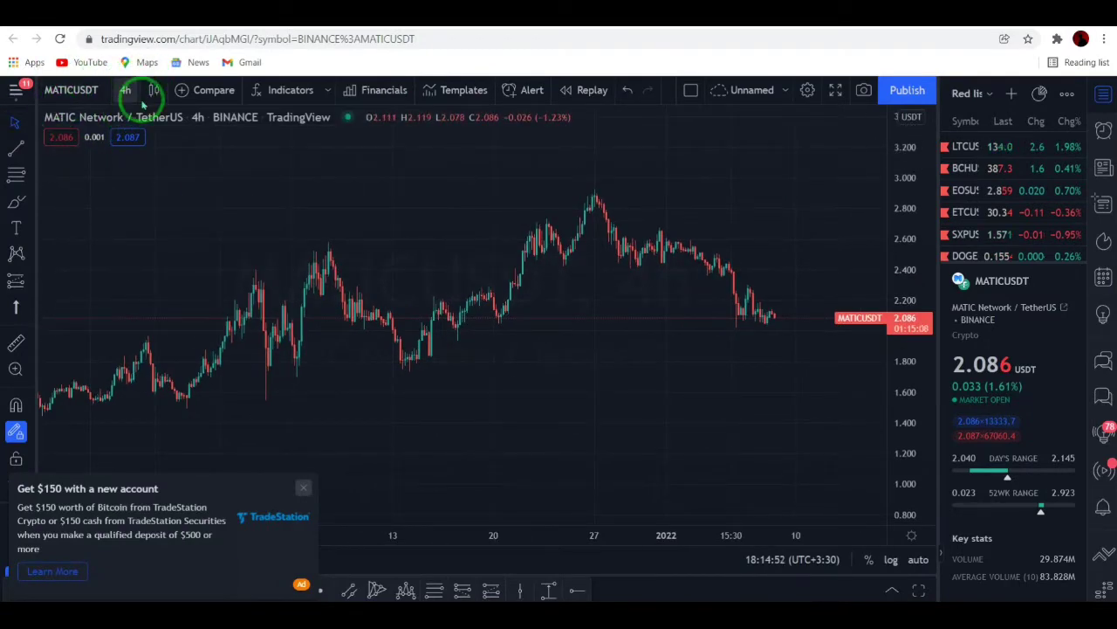
left_click(304, 487)
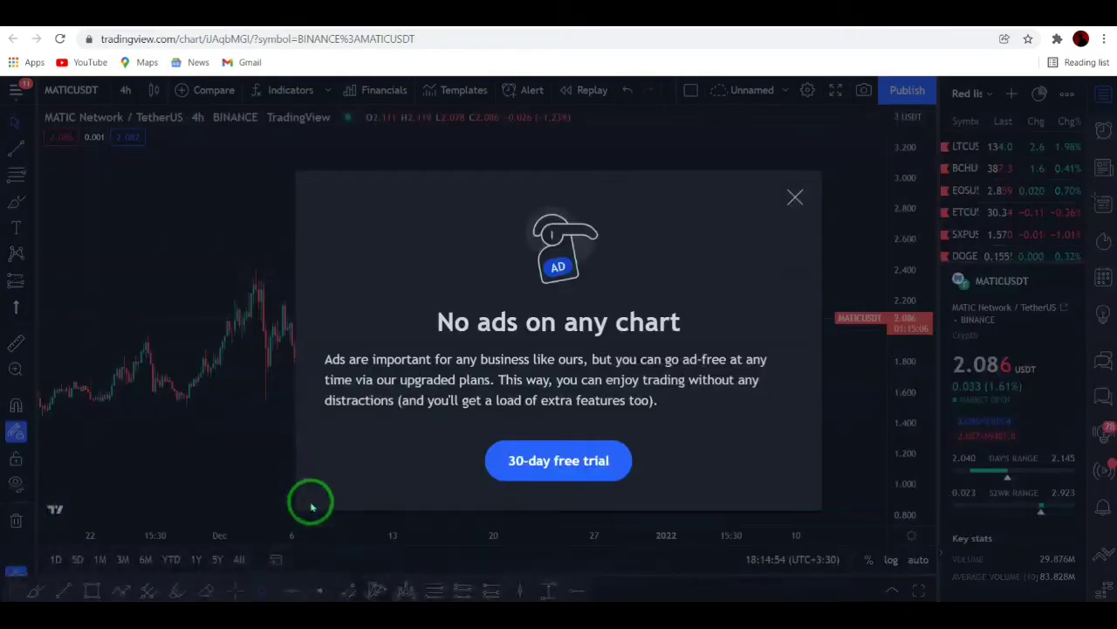
left_click(792, 175)
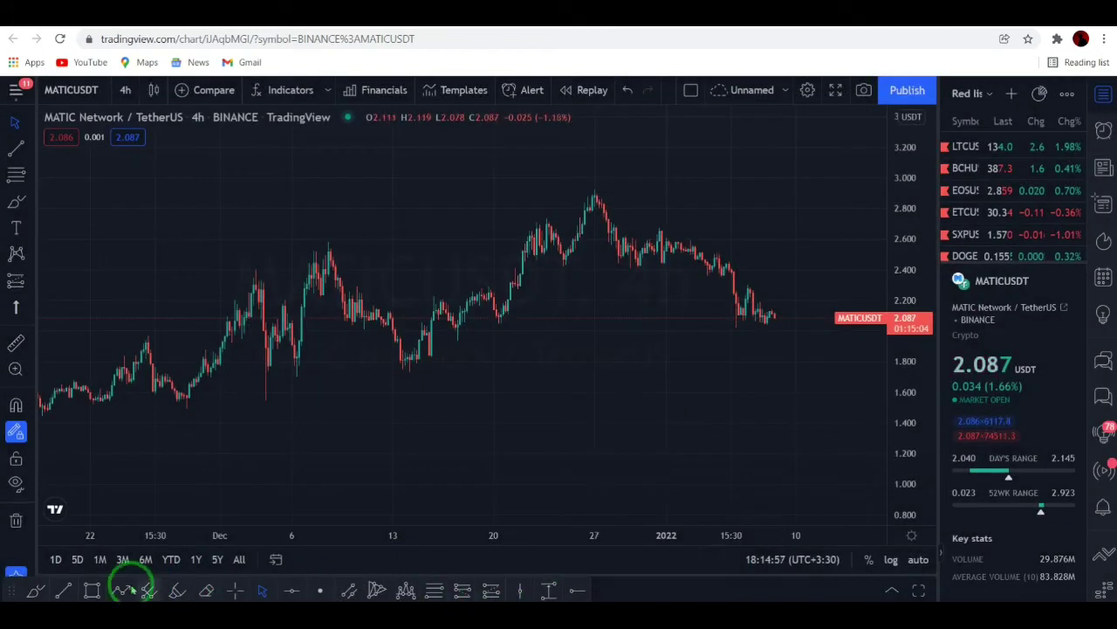
- Draw a rising support trend line from the 4 December 2021 low, under the following lows, to beyond the latest candles
left_click(66, 592)
left_click(265, 394)
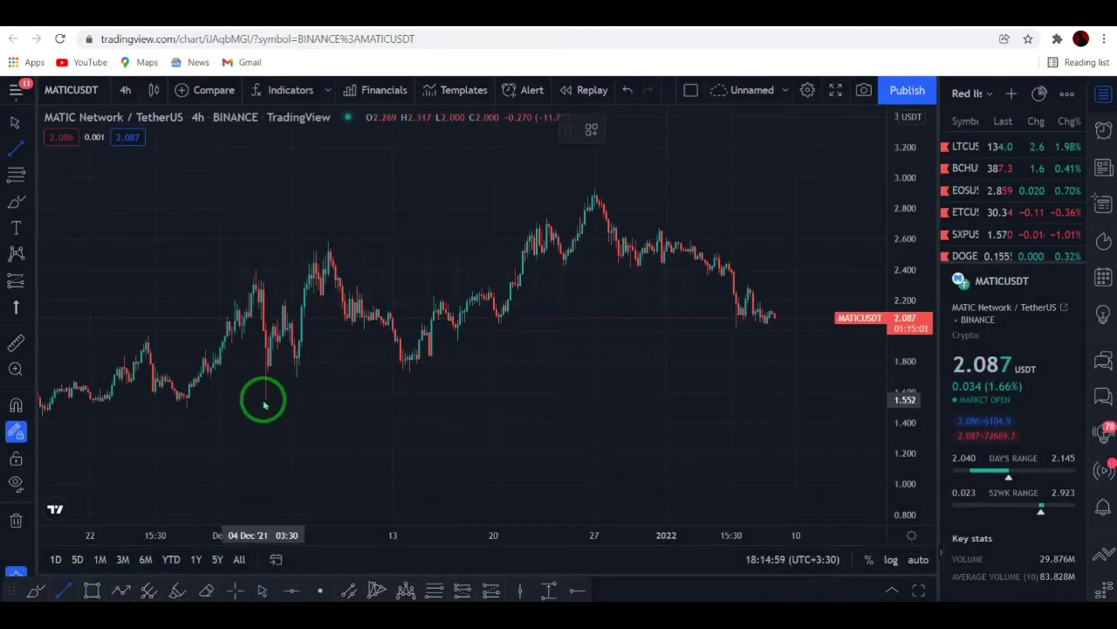
mouse_move(851, 297)
left_mouse_down()
mouse_move(903, 302)
mouse_move(883, 311)
left_mouse_up()
left_click(750, 443)
left_click(550, 441)
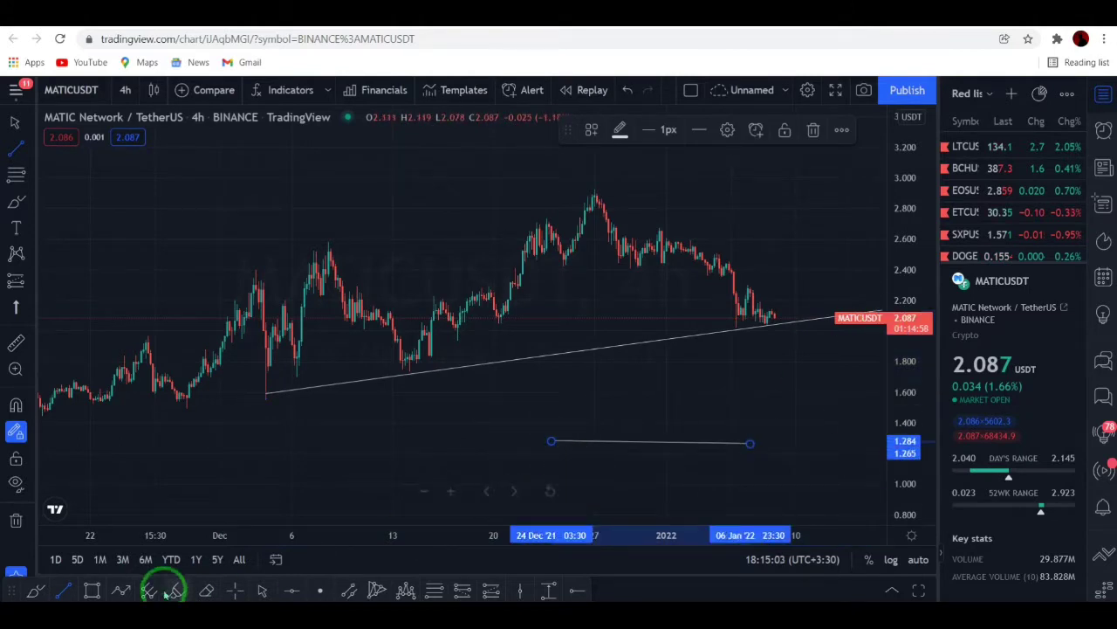
left_click(708, 440)
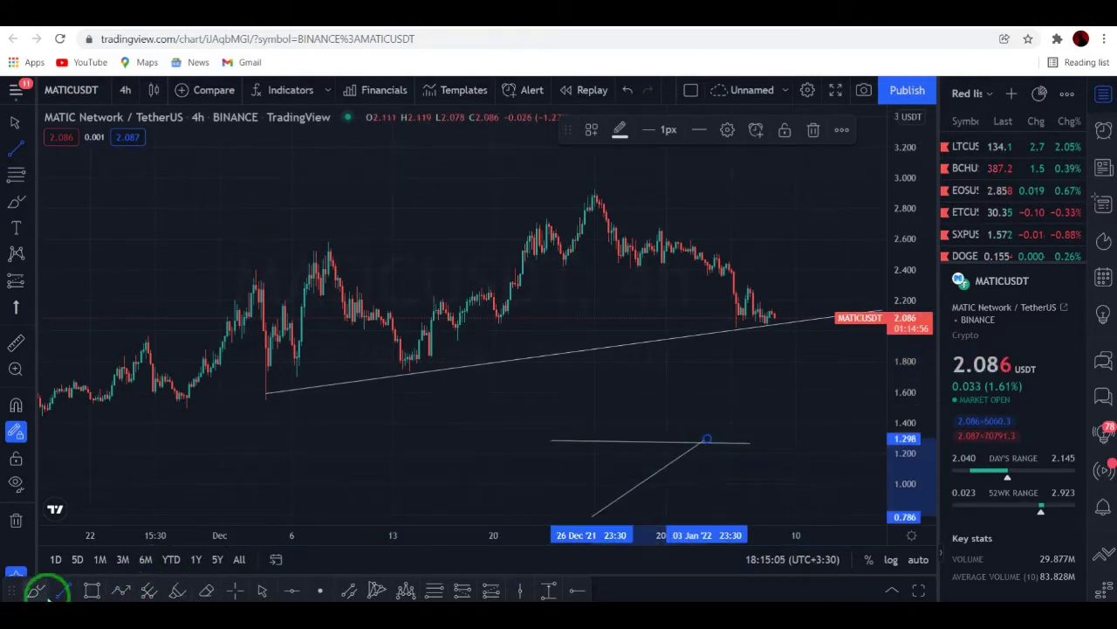
left_click(710, 484)
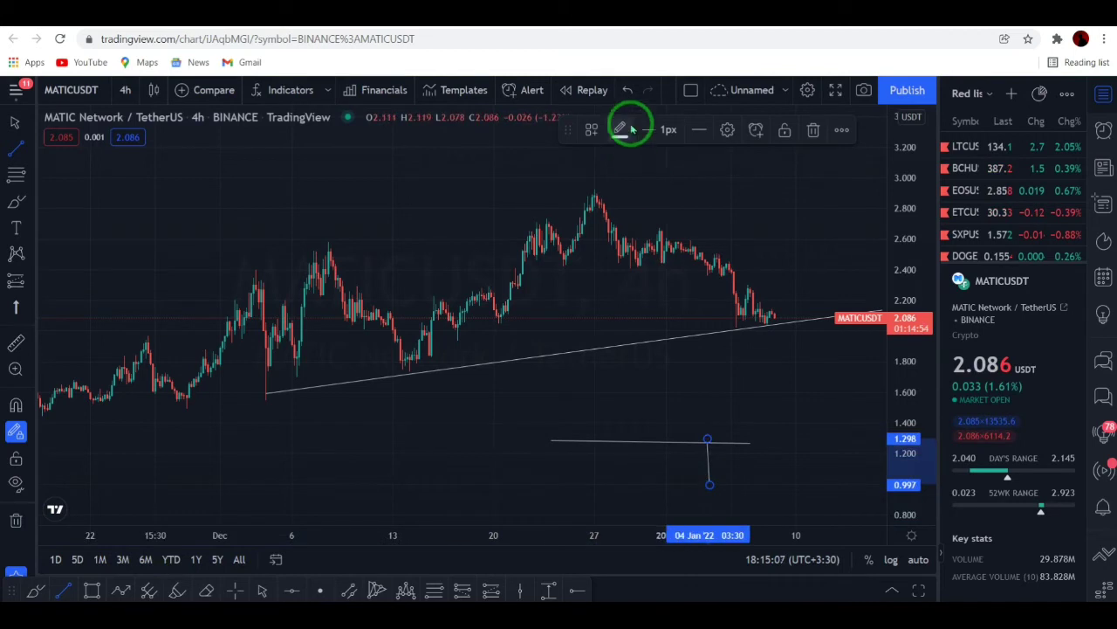
left_click(626, 90)
left_click(626, 90)
- Switch to the dot cursor and fit the support trend line's starting point to the tip of the early-December wick
left_click(322, 584)
scroll(354, 550, "right", 3)
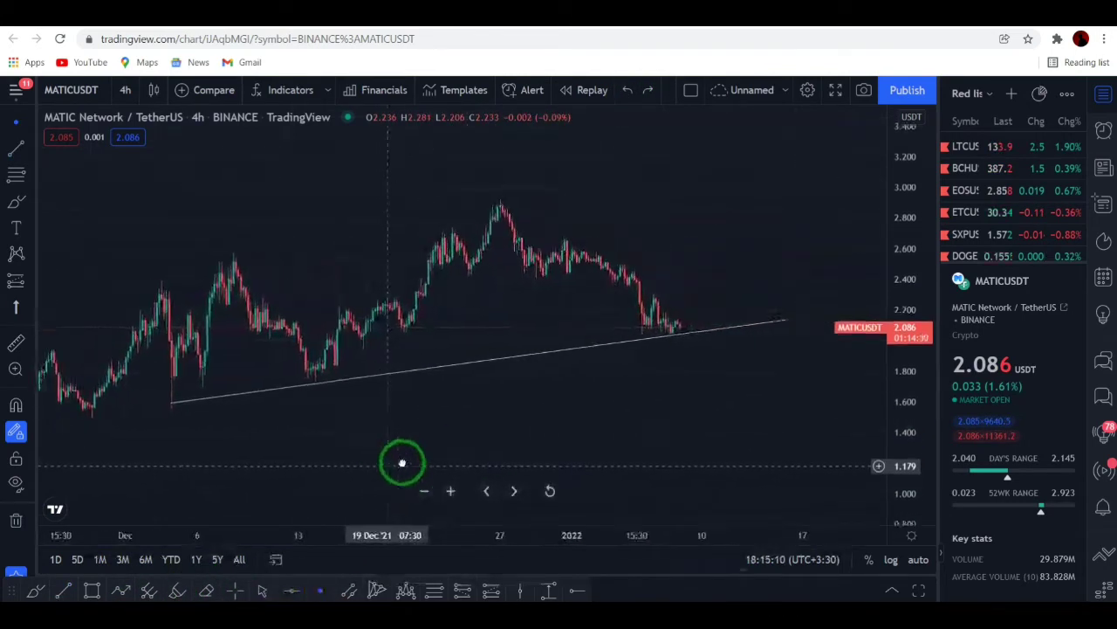
scroll(389, 466, "left", 1)
left_click_drag(224, 403, 220, 399)
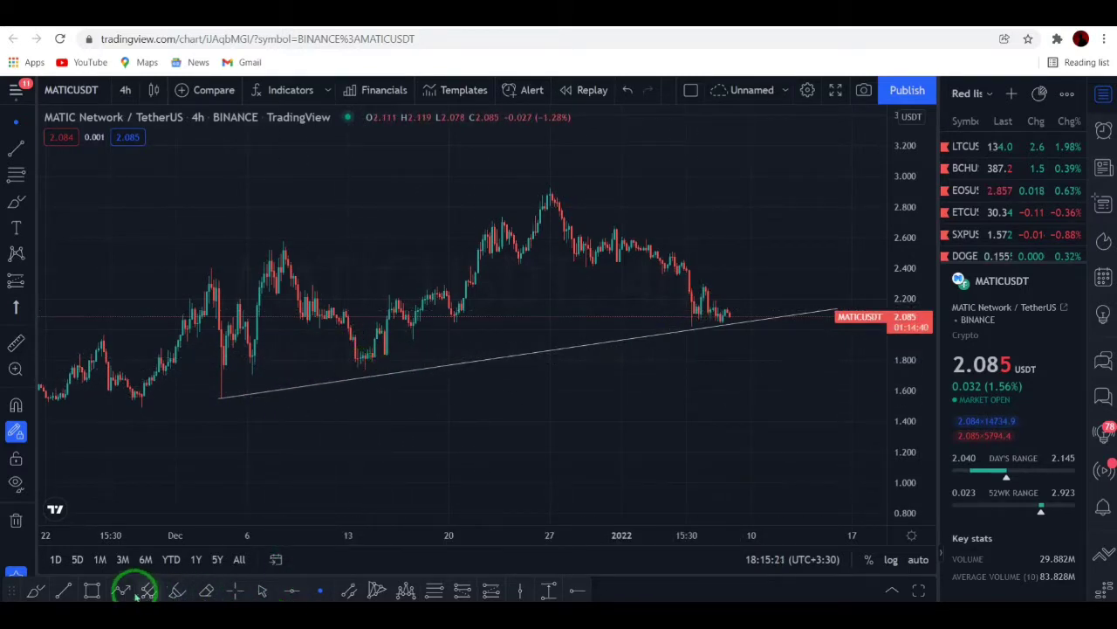
- Mark the early-December and mid-December lows on the support line with rectangles, and undo the stray rectangle below the price
left_click(92, 590)
left_click_drag(207, 386, 254, 408)
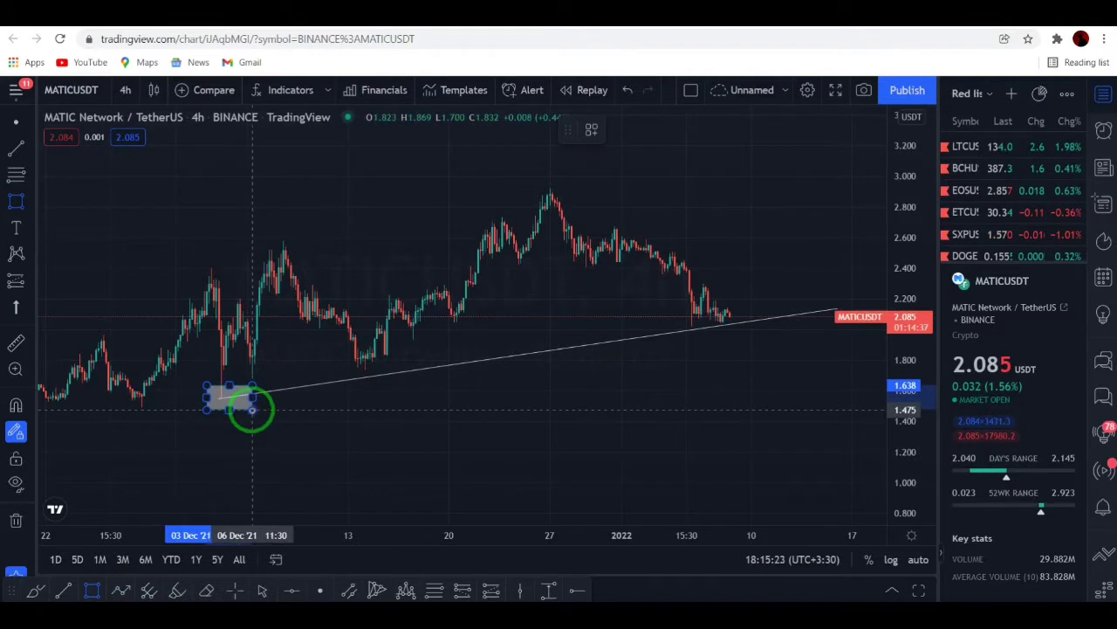
left_click_drag(343, 374, 408, 389)
mouse_move(669, 483)
left_mouse_down()
mouse_move(674, 326)
mouse_move(655, 428)
left_mouse_up()
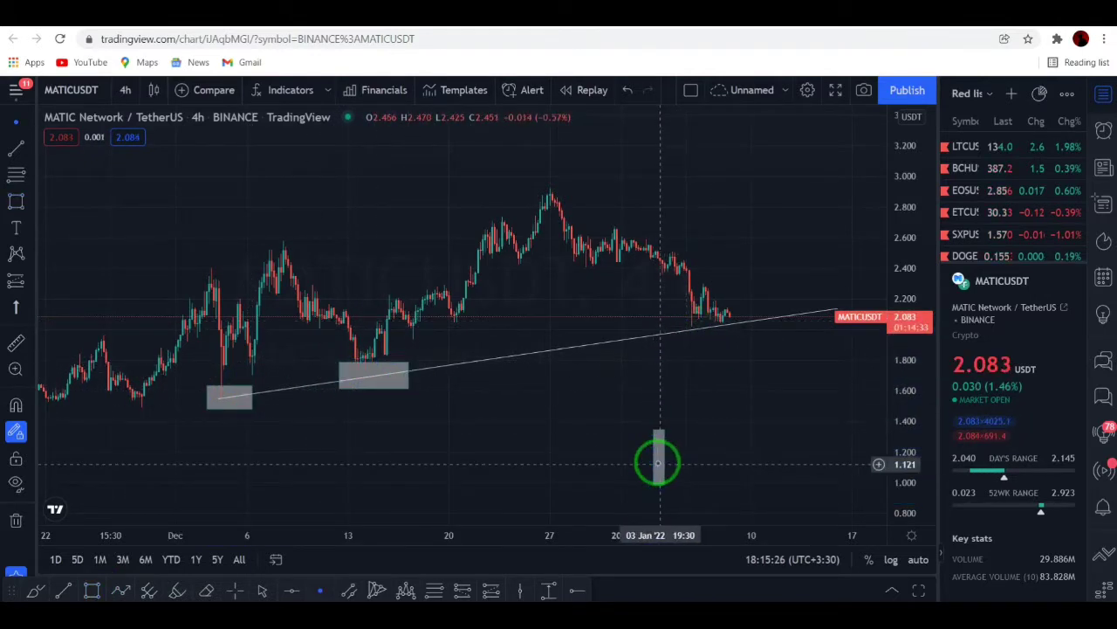
left_click(627, 90)
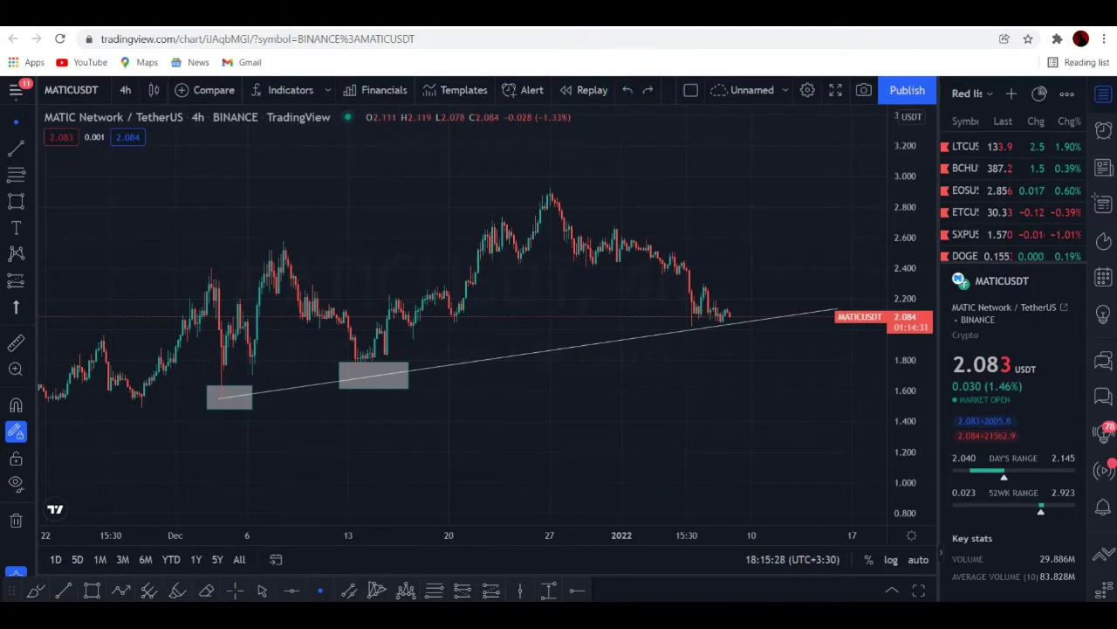
- Draw steep rising lines from the two marked lows, up to about 2.782 and 2.963, and undo the stray short line
mouse_move(221, 397)
left_mouse_down()
mouse_move(314, 200)
mouse_move(324, 211)
left_mouse_up()
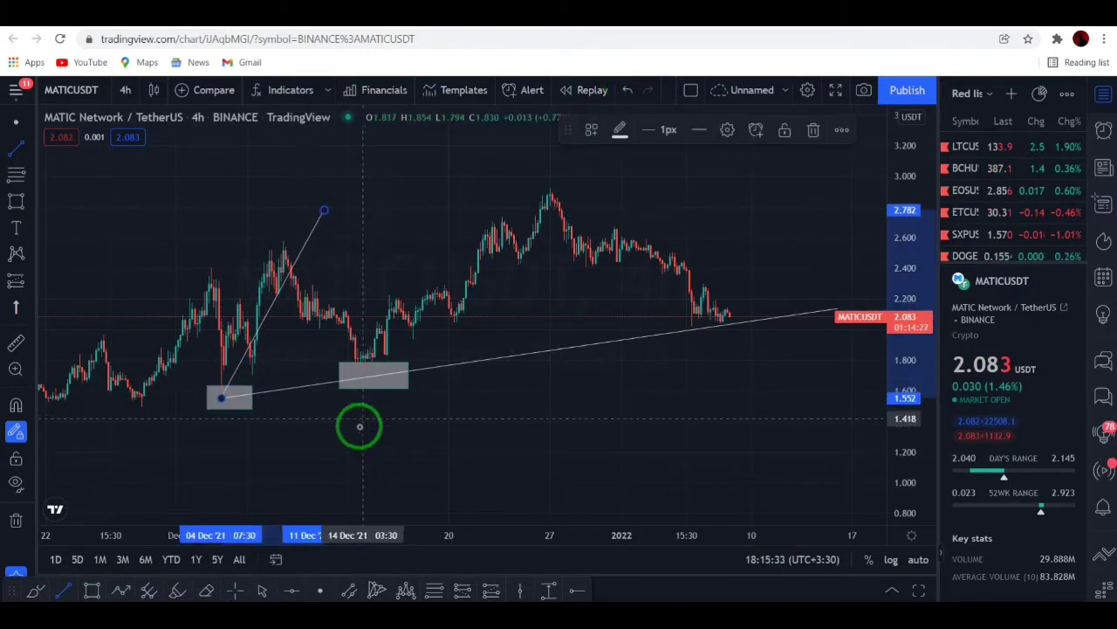
left_click(66, 593)
mouse_move(371, 371)
left_mouse_down()
mouse_move(618, 183)
mouse_move(623, 197)
mouse_move(657, 183)
left_mouse_up()
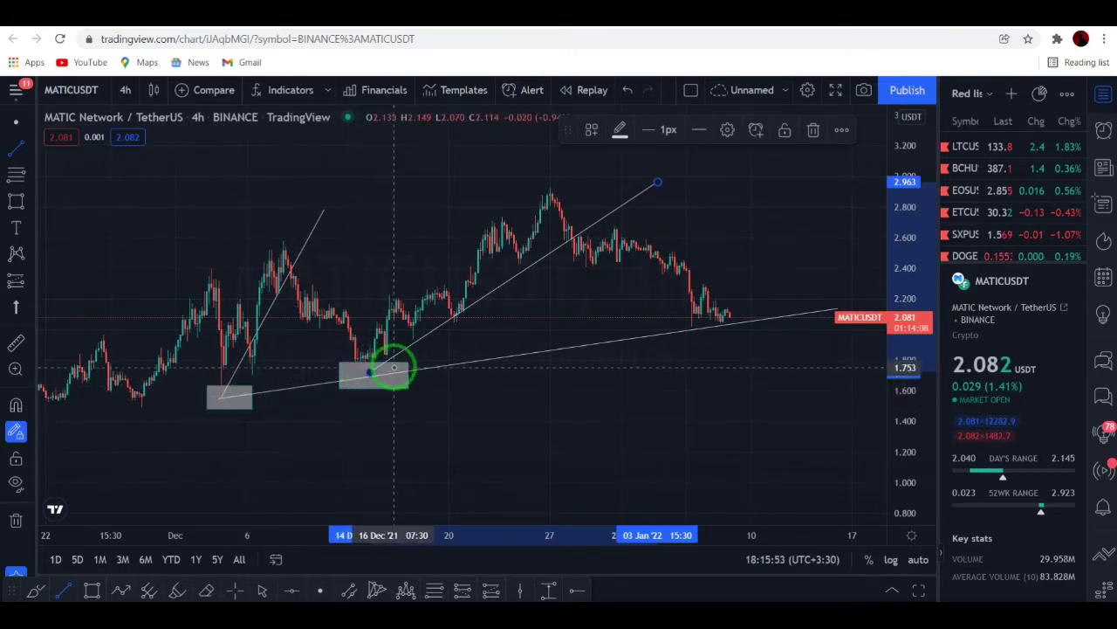
mouse_move(672, 423)
left_mouse_down()
mouse_move(781, 317)
mouse_move(689, 417)
left_mouse_up()
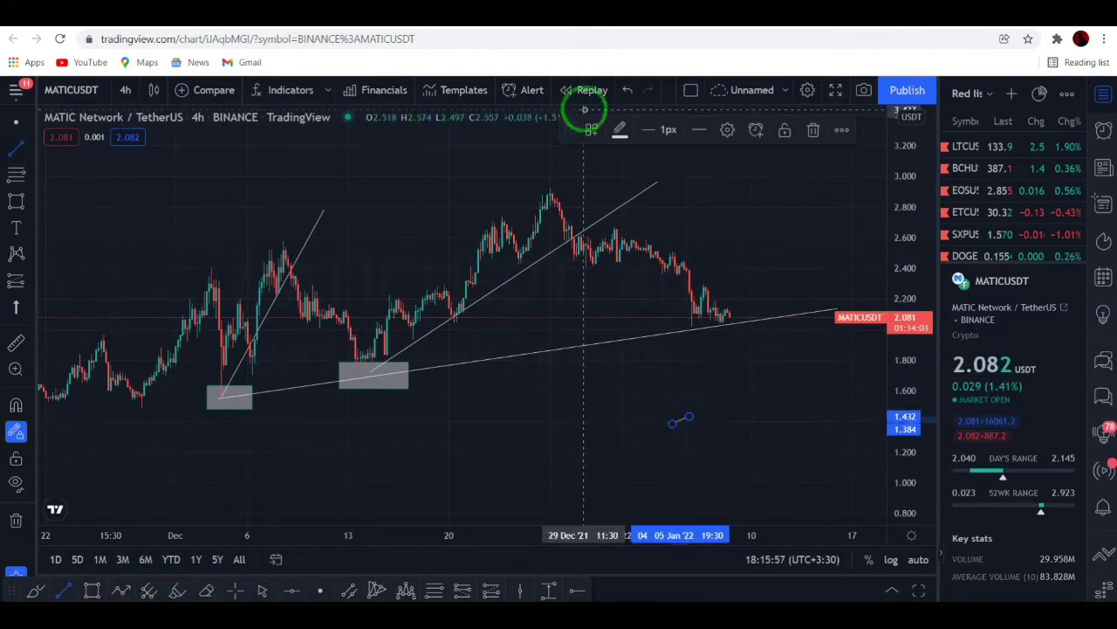
left_click(629, 90)
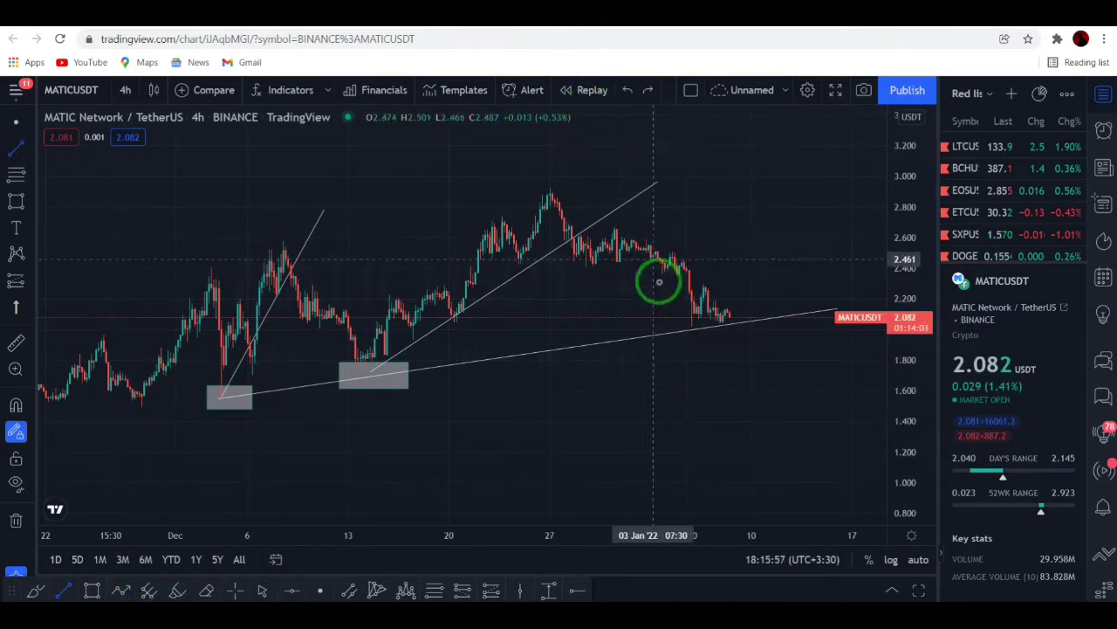
left_click(177, 590)
mouse_move(722, 291)
left_mouse_down()
mouse_move(726, 311)
mouse_move(711, 317)
mouse_move(727, 317)
left_mouse_up()
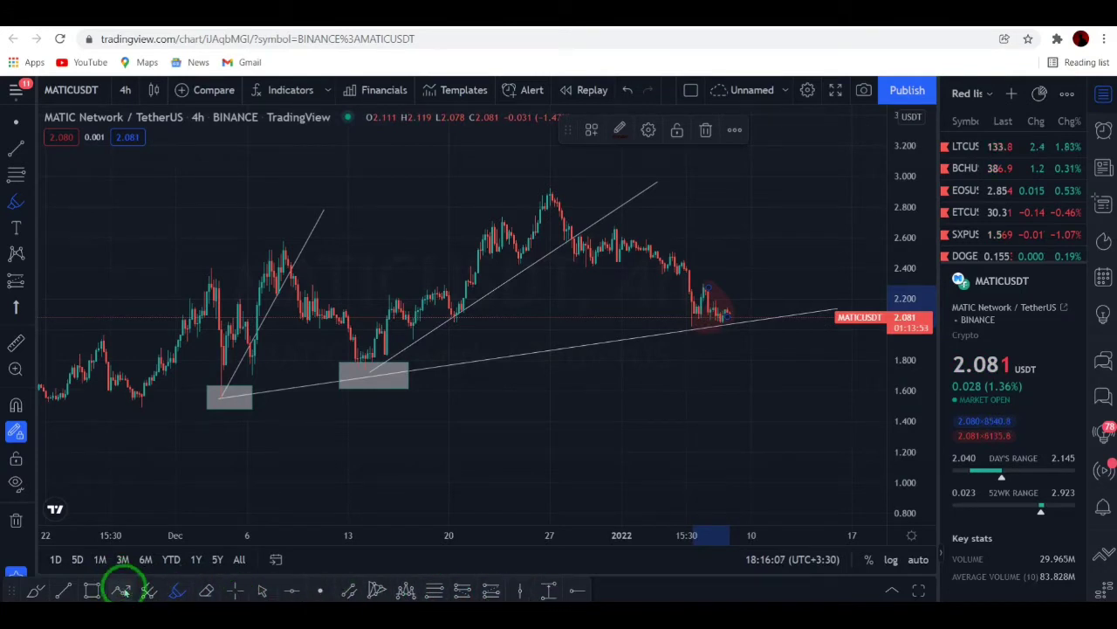
mouse_move(736, 327)
left_mouse_down()
mouse_move(724, 320)
mouse_move(797, 260)
left_mouse_up()
left_click(628, 90)
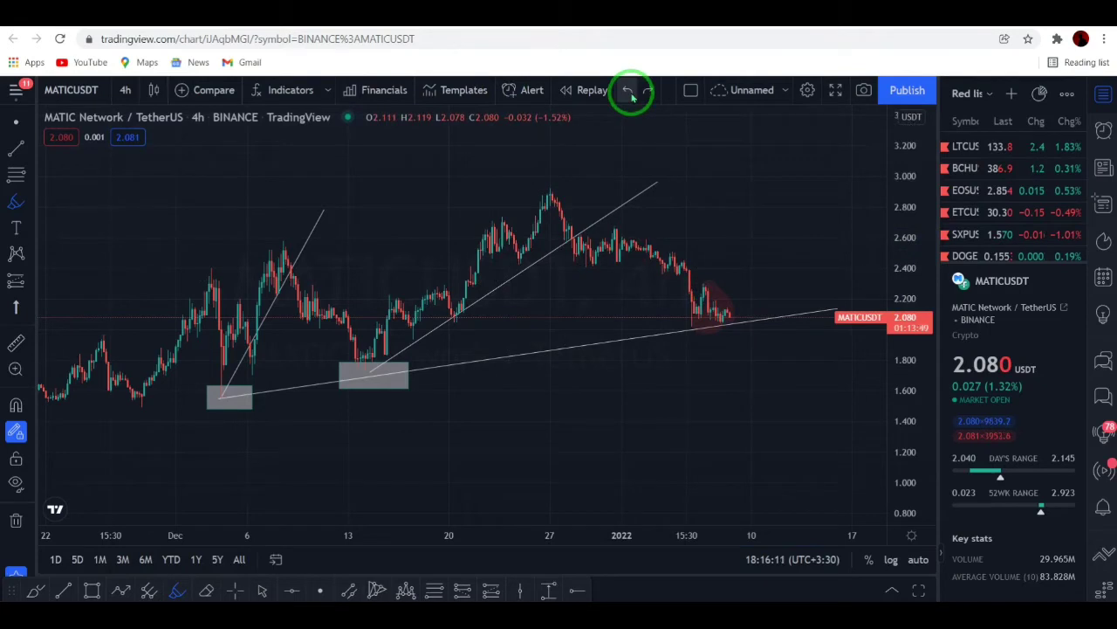
left_click(630, 91)
- Draw a path arrow projecting the price up from the support line at about 2.06 to about 3.12 in mid-January 2022
left_click(116, 592)
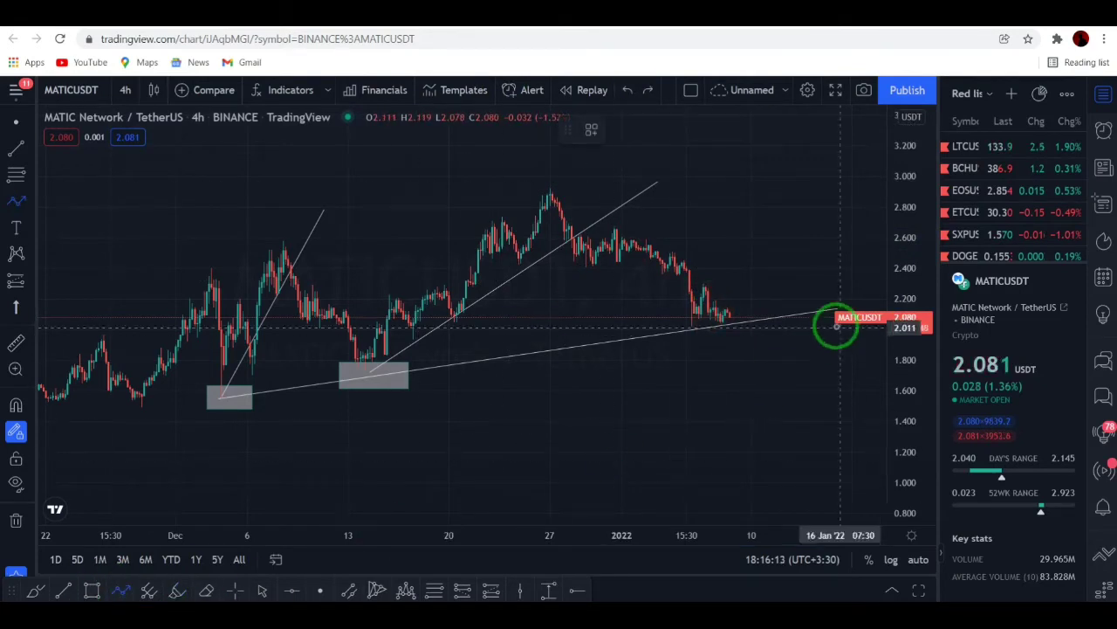
left_click(736, 320)
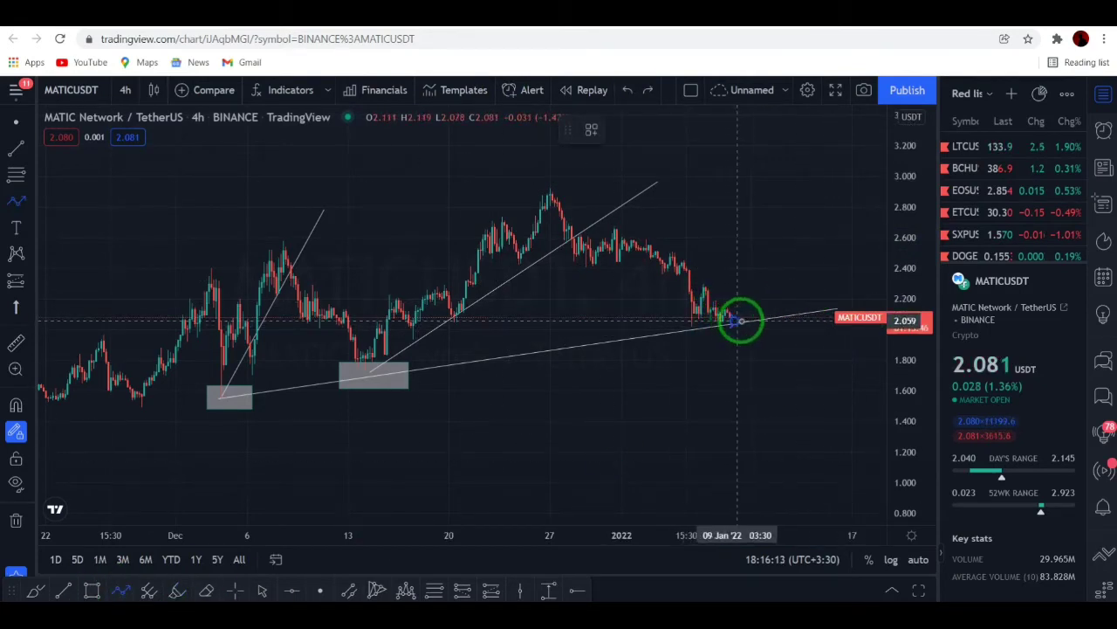
left_click(822, 184)
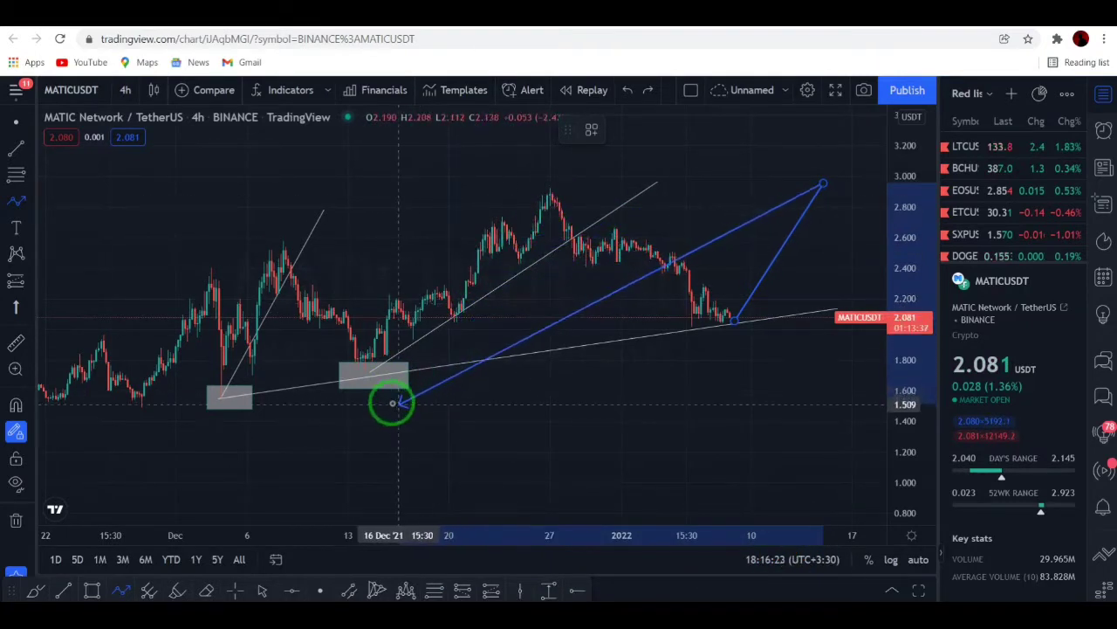
double_click(847, 156)
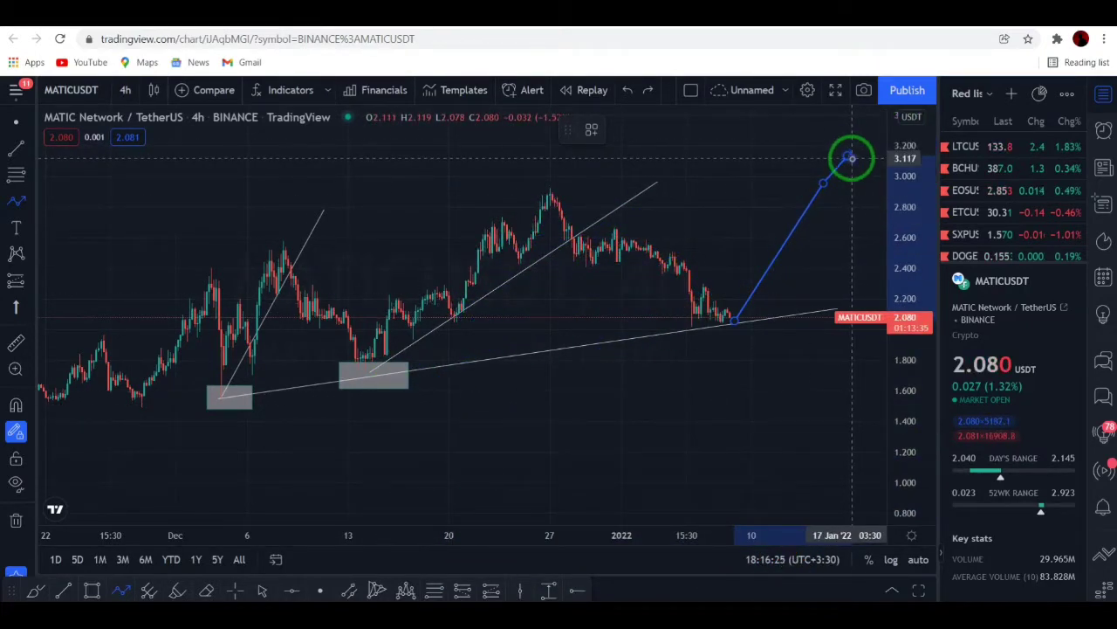
- Place price ranges over the mid-December rally (1.753–2.901), the early-December rally (1.557–2.538) and the projected rise (2.016–2.916)
left_click(534, 591)
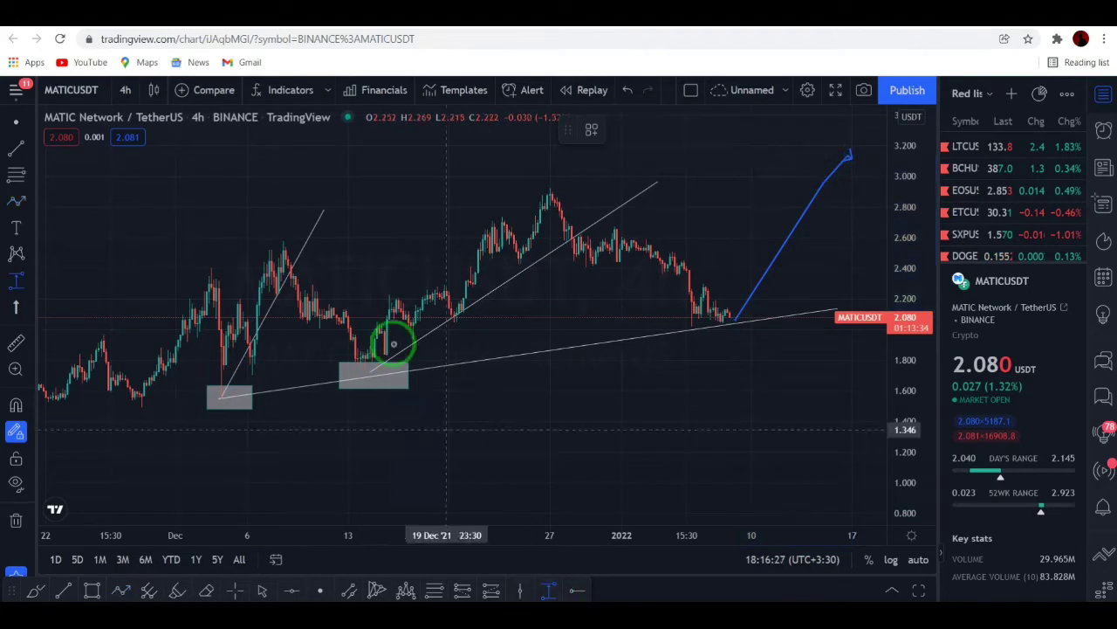
left_click(376, 367)
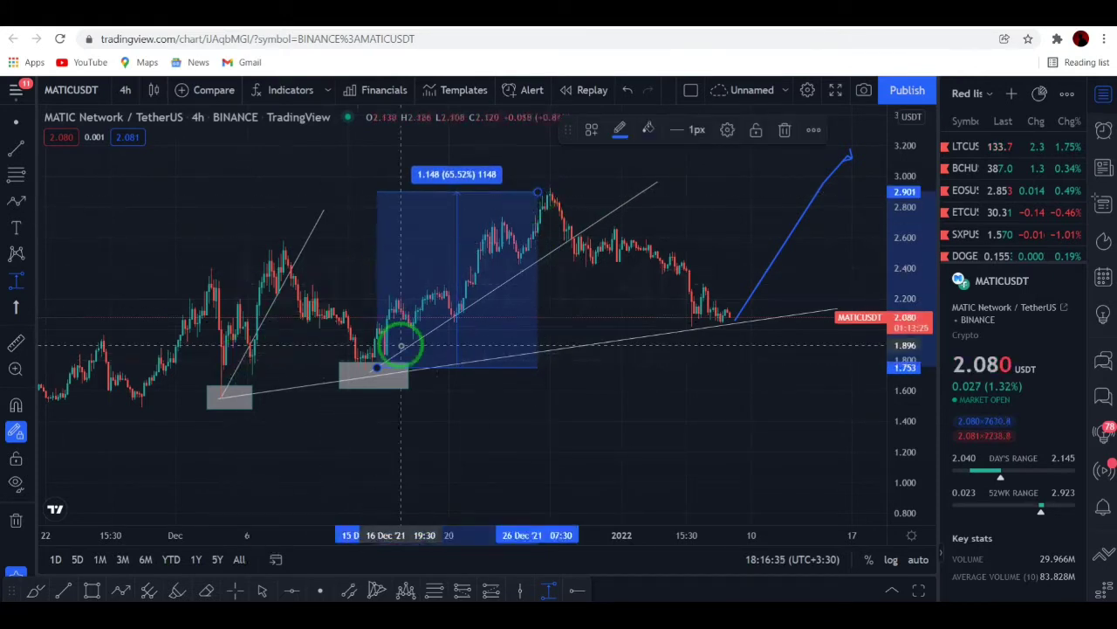
left_click(183, 398)
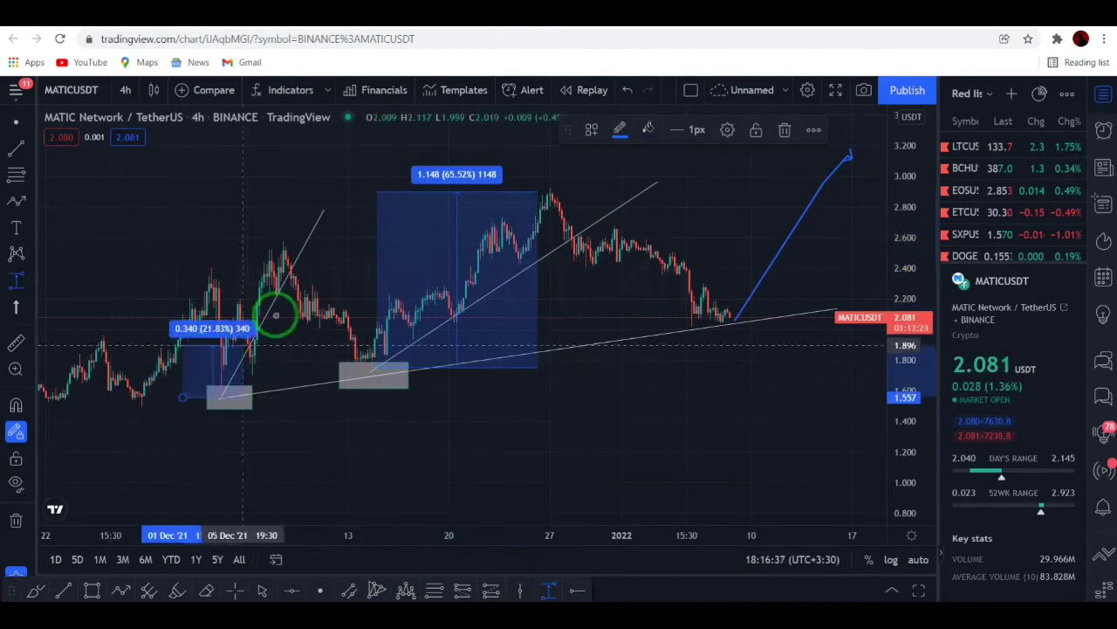
left_click(310, 248)
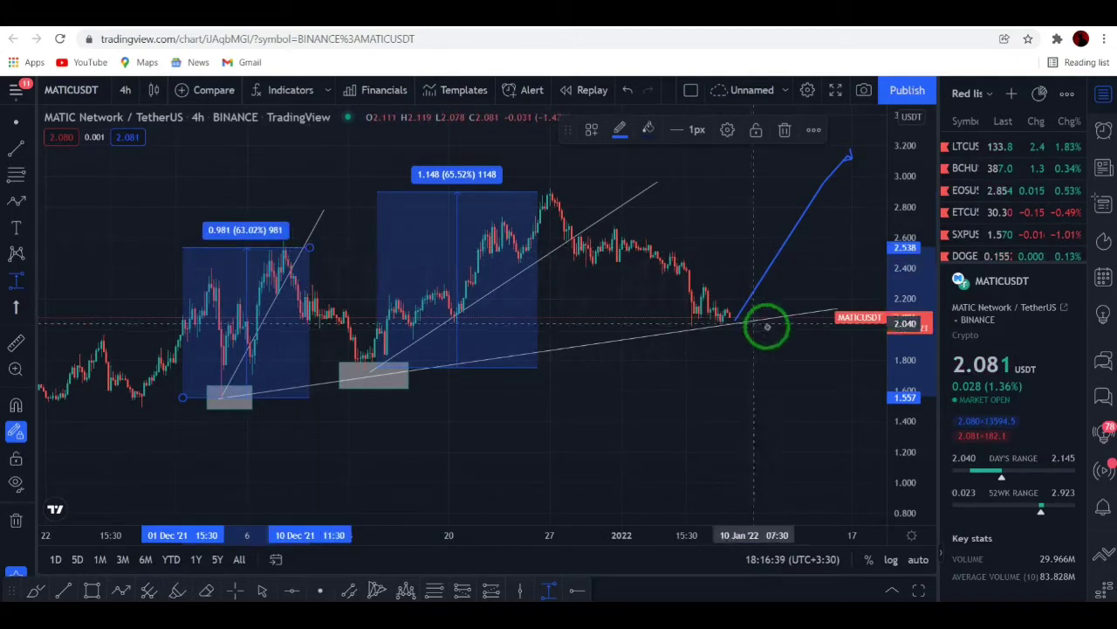
left_click(722, 327)
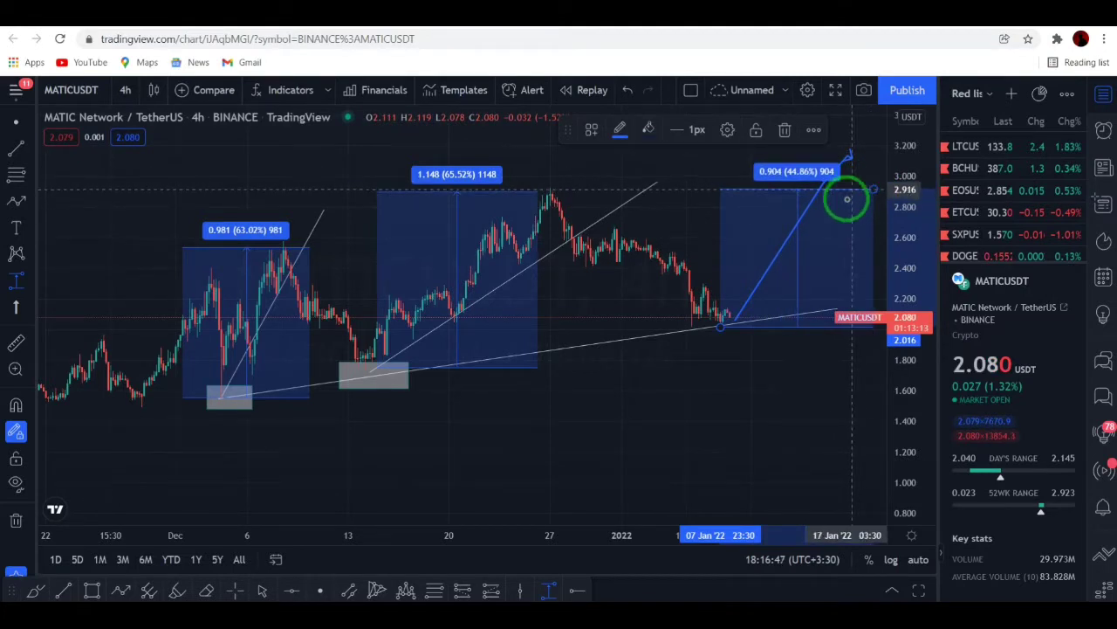
- Finish the price range over the projected rise at about 2.920 on 18 January 2022
left_click(851, 189)
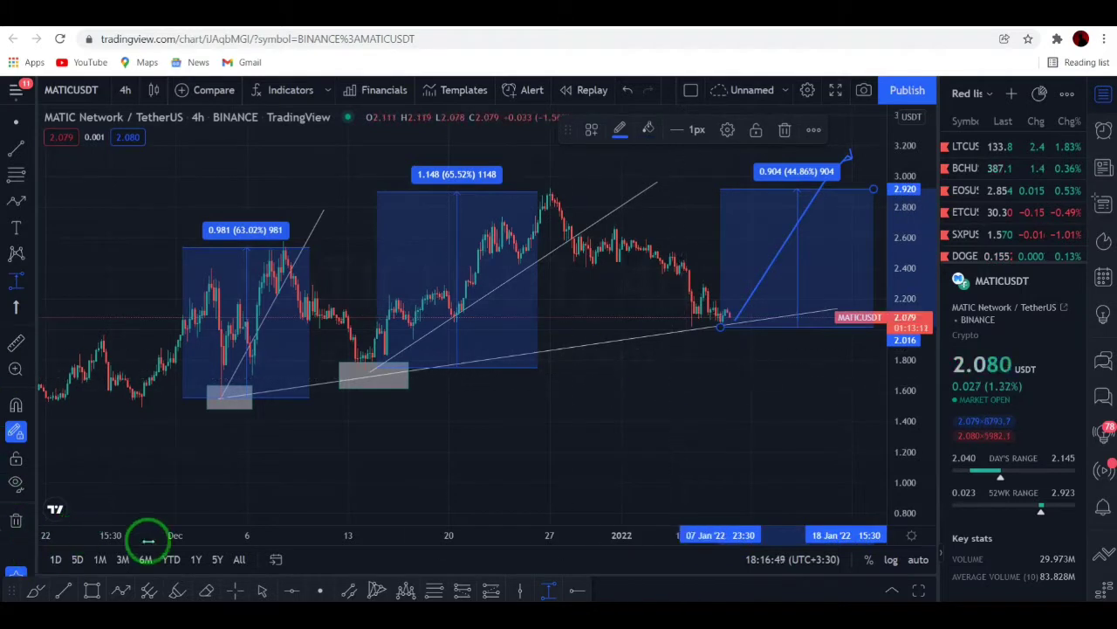
left_click(322, 590)
left_click_drag(736, 354, 644, 439)
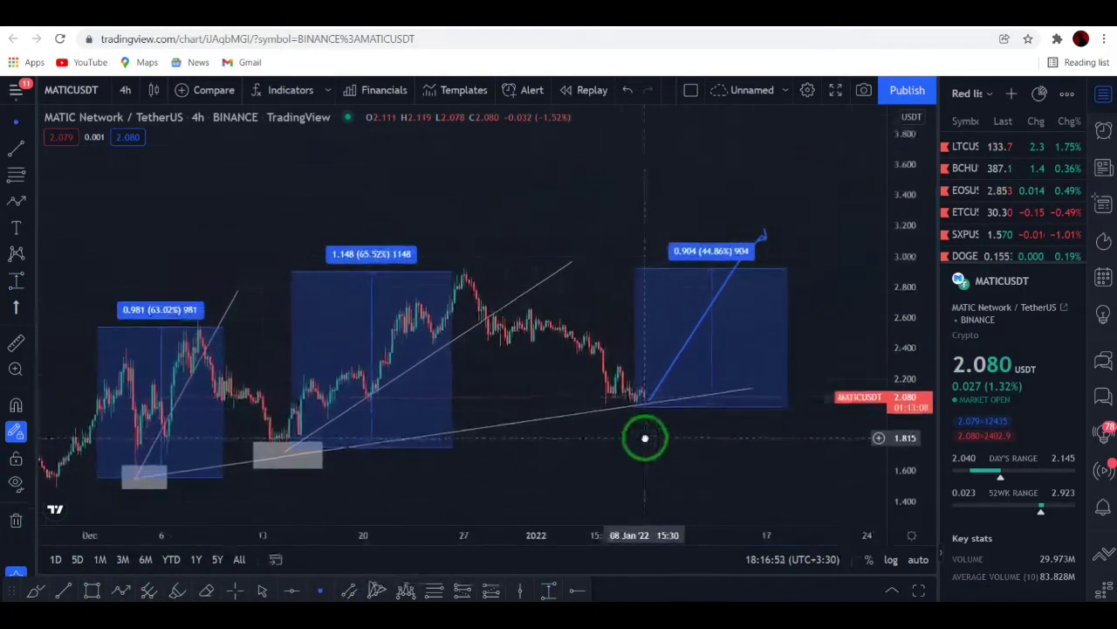
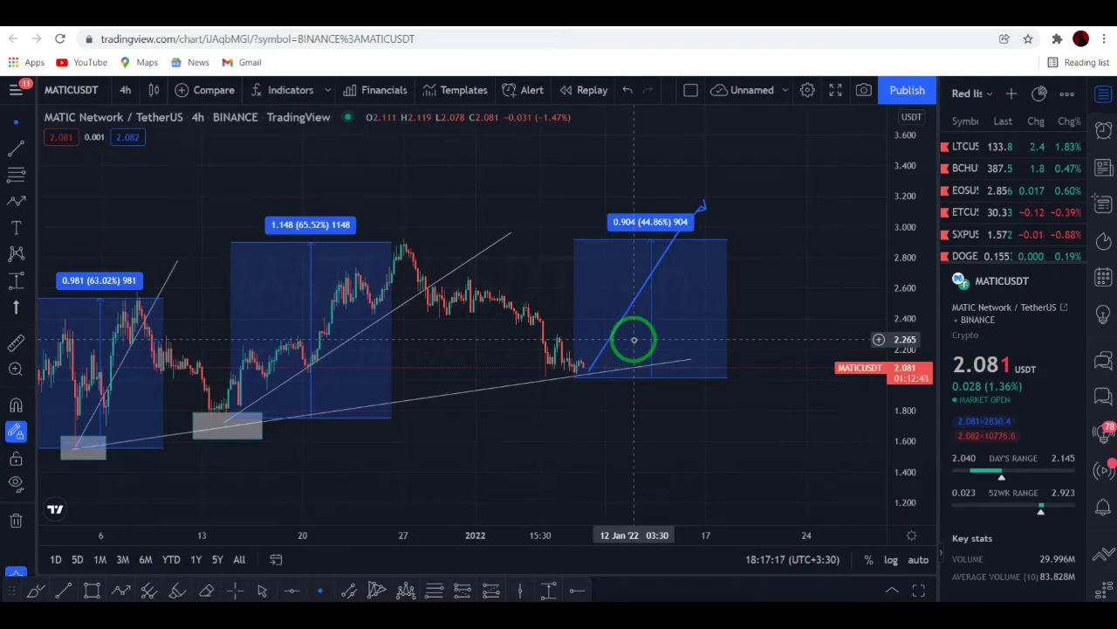
- Delete the price range over the projected rise and the blue projection arrow
left_click(664, 243)
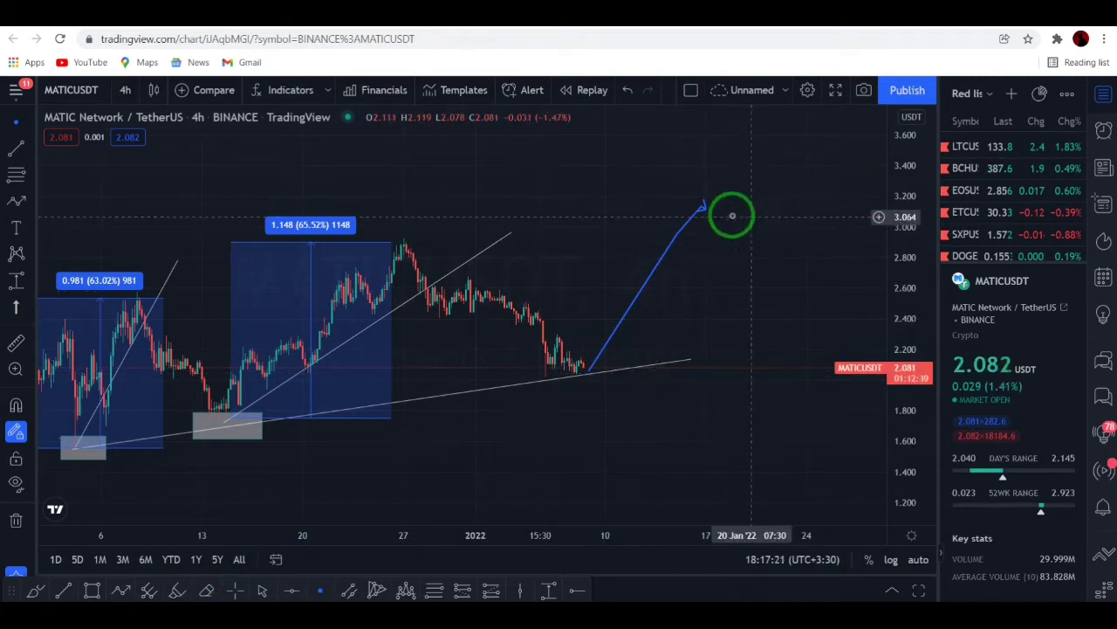
left_click(686, 229)
key("Delete")
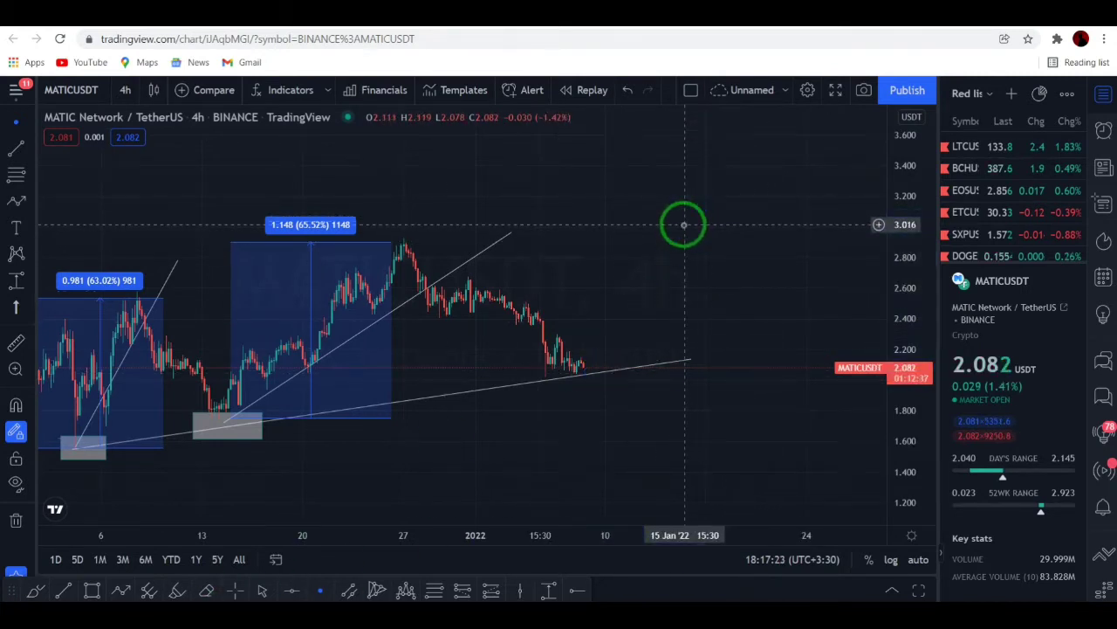
- Draw a falling trend line over the January highs, from about 2.335 on 6 January to about 2.050 on 9 January
left_click_drag(454, 541, 371, 540)
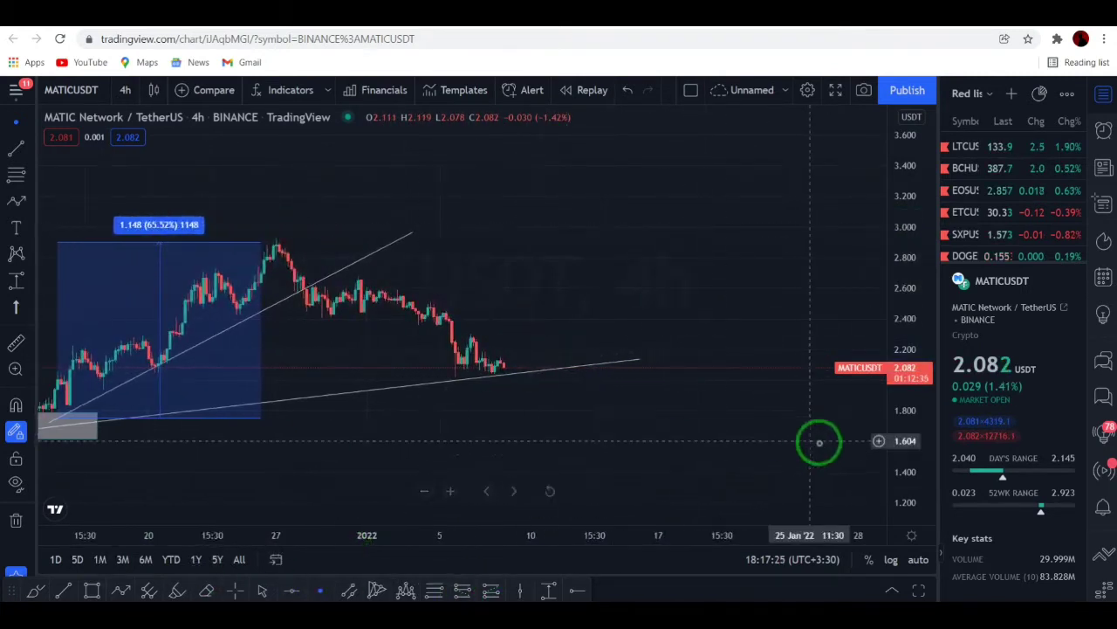
left_click_drag(911, 466, 927, 397)
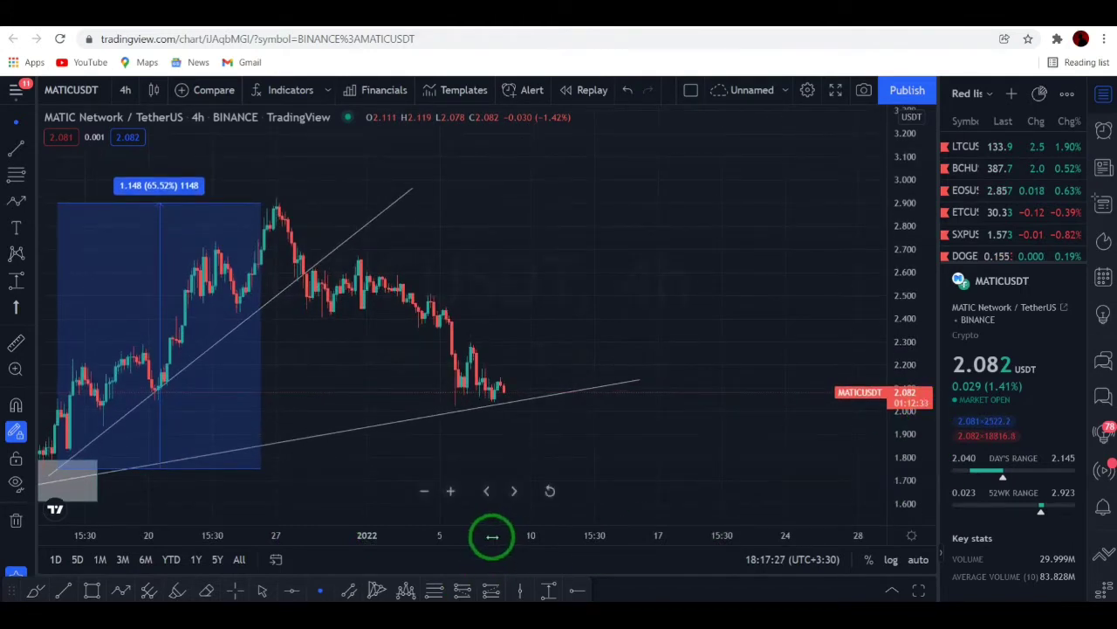
left_click_drag(493, 536, 690, 443)
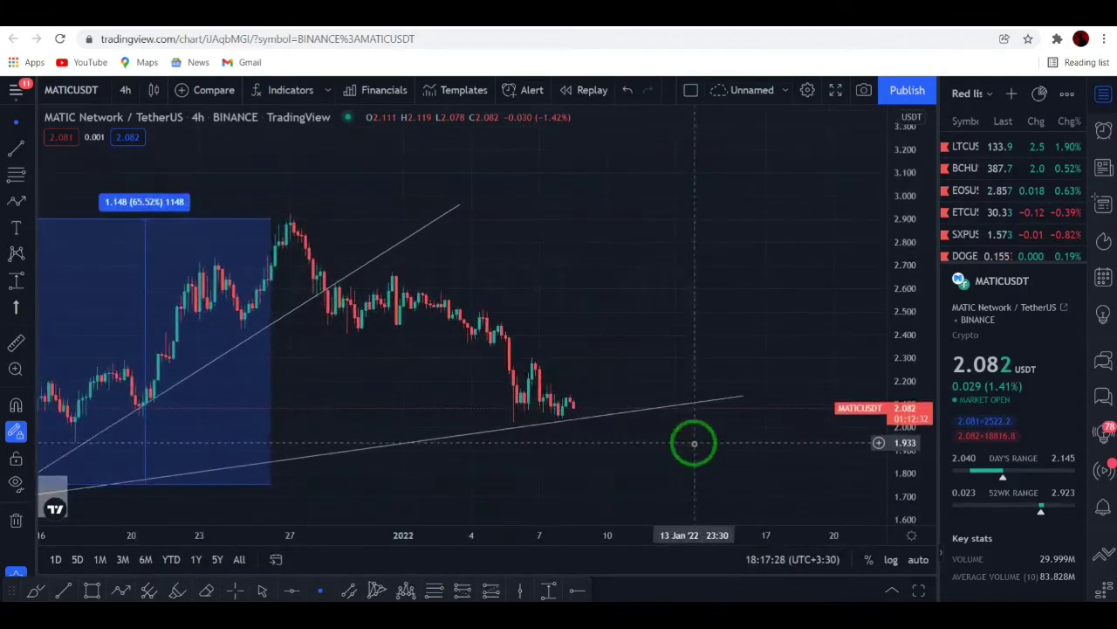
left_click(65, 591)
left_click(517, 351)
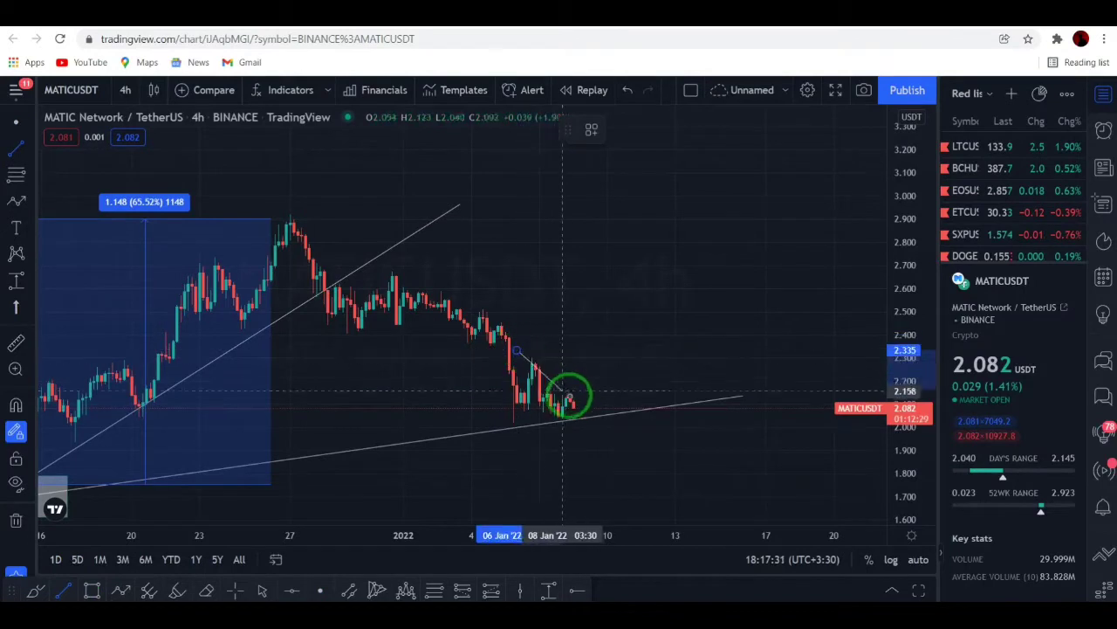
left_click(604, 415)
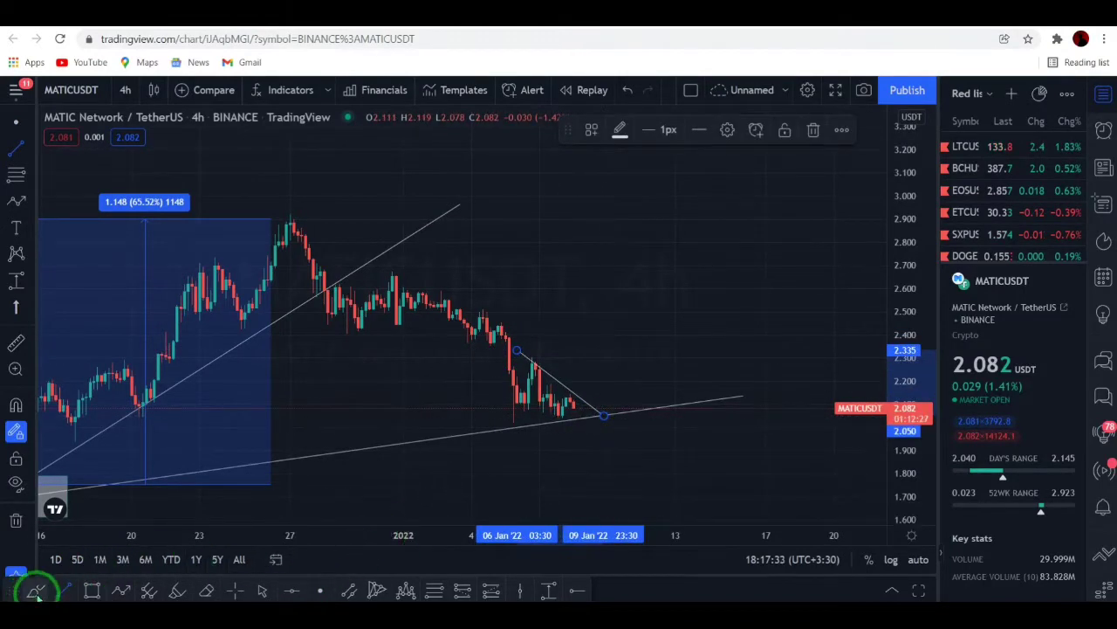
- Draw a short rising line under the January lows from about 1.996 to the falling line's end, and undo the stray line crossing it
left_click(497, 428)
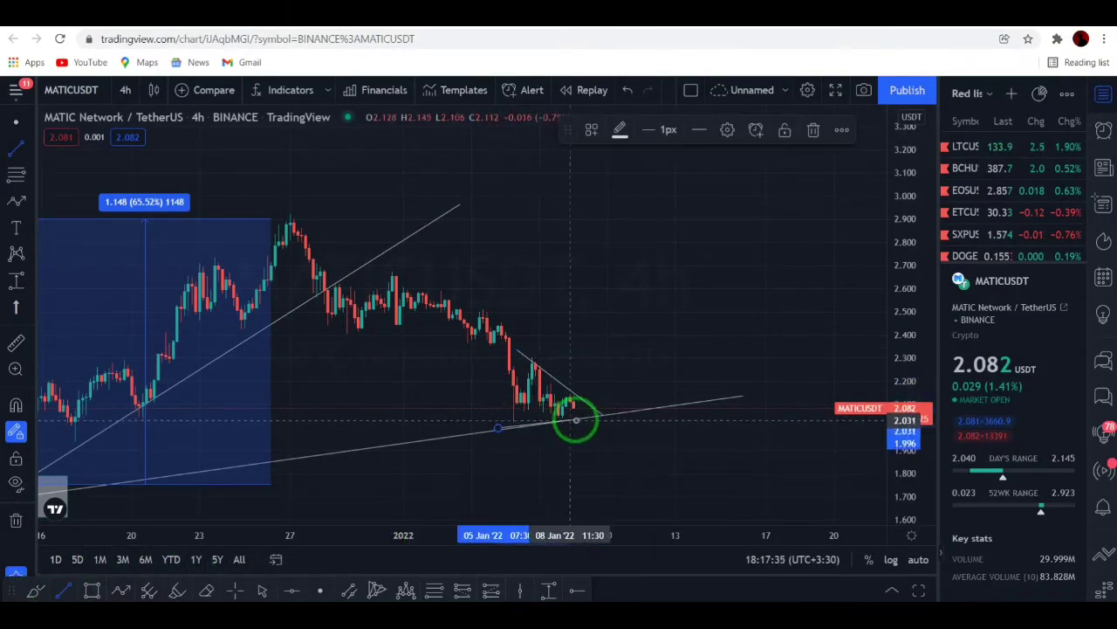
left_click(616, 436)
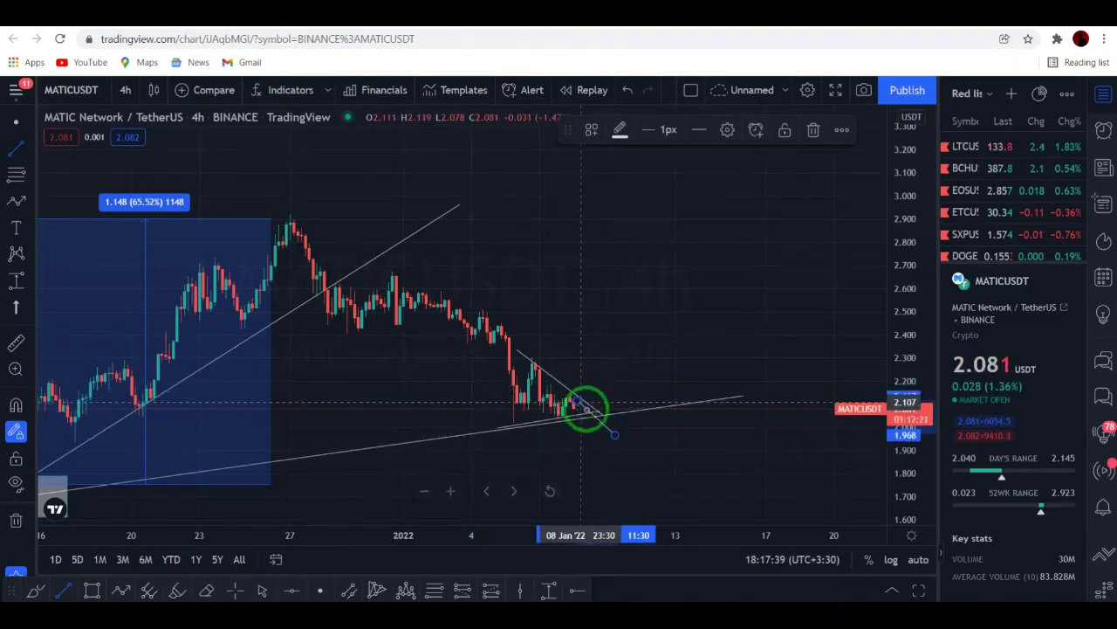
left_click(580, 400)
left_click(627, 90)
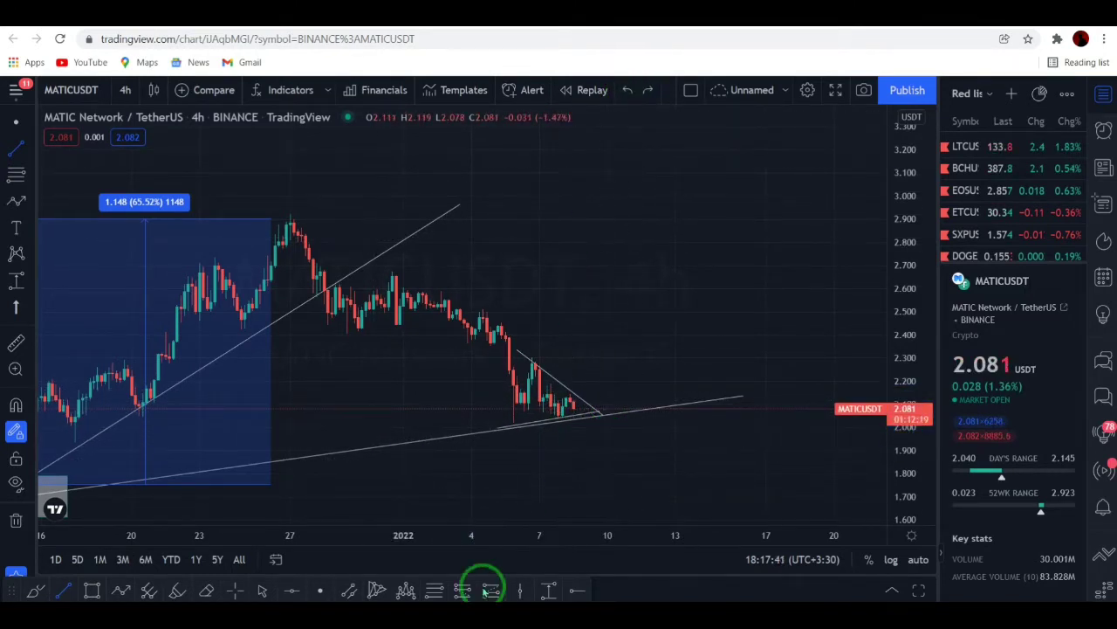
- Place horizontal rays at 2.063 from the triangle's tip, 2.297 from the early-January high and 1.993 from the low, and dismiss the advertisement
left_click(577, 591)
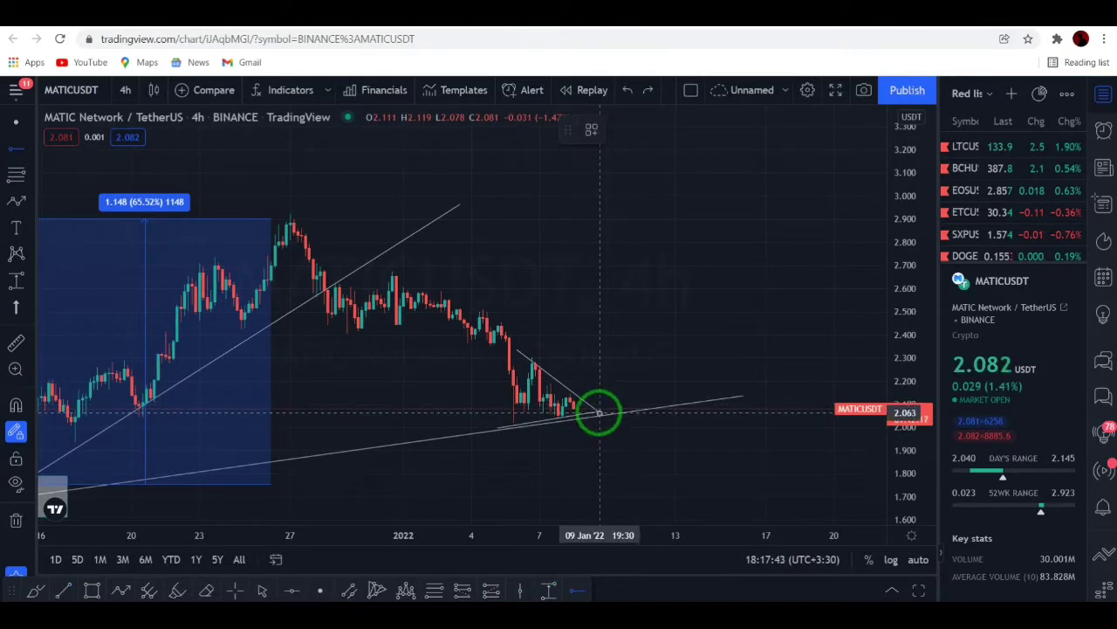
left_click(599, 412)
left_click(532, 358)
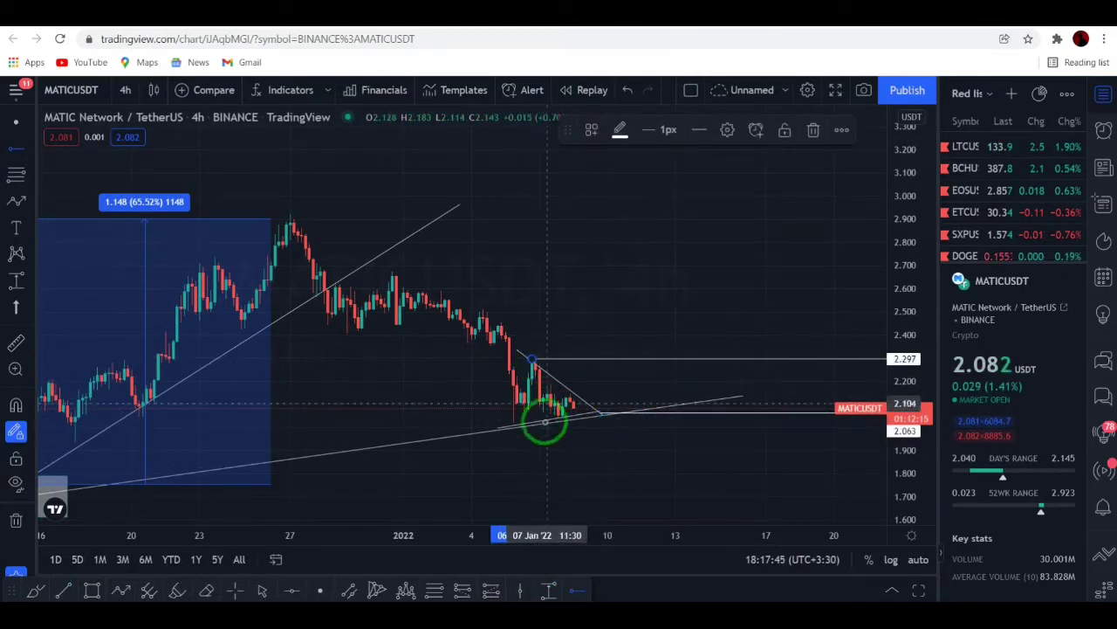
left_click(517, 428)
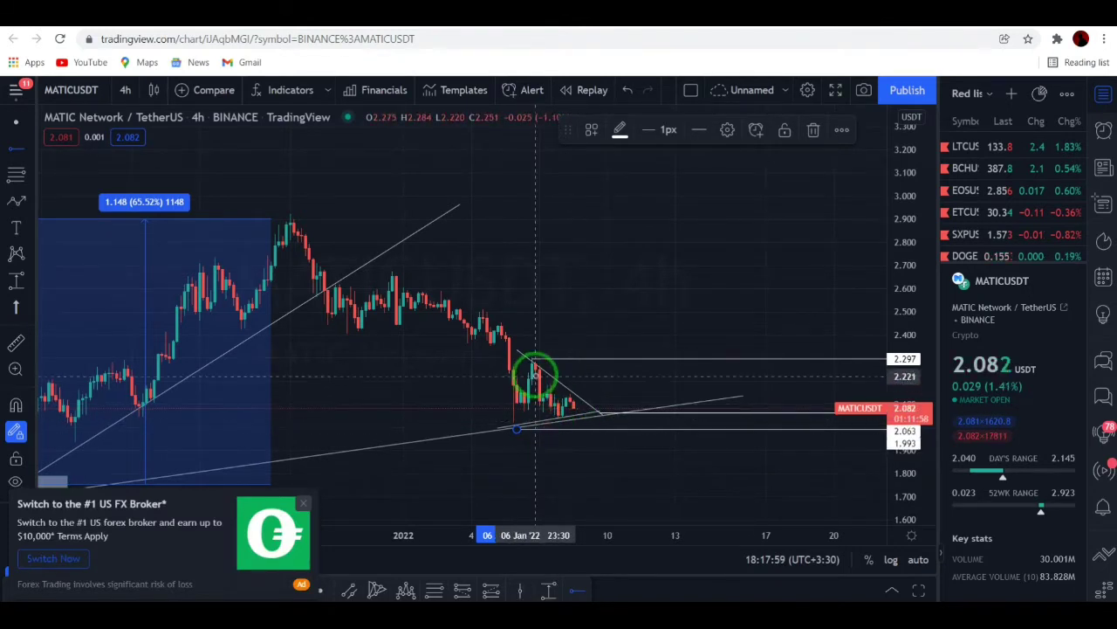
left_click(303, 505)
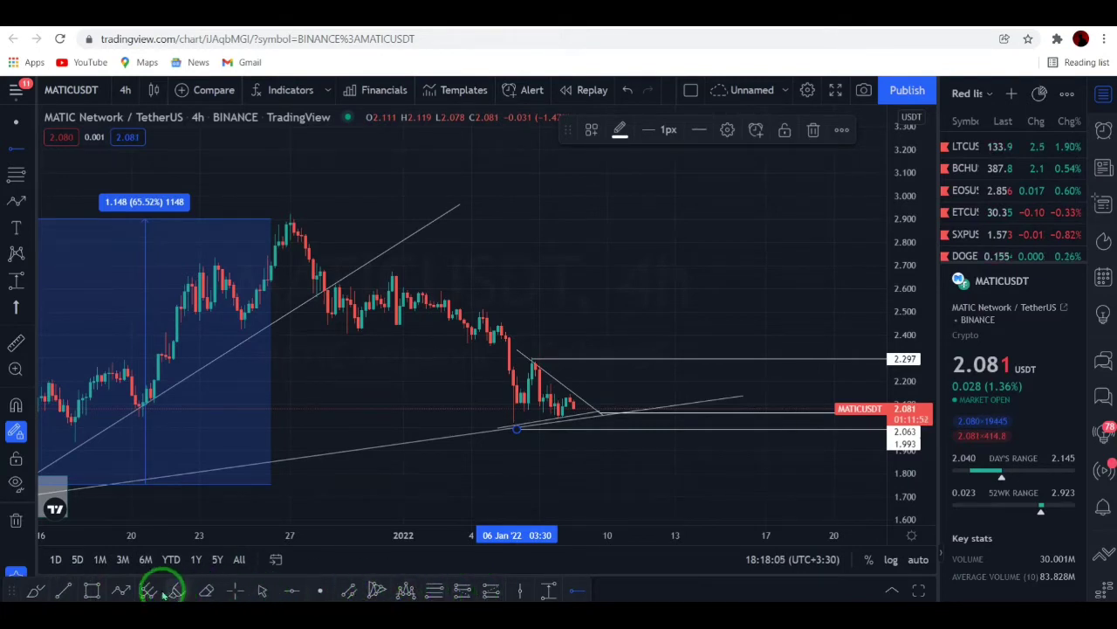
- Try to draw a projection path from the 2.297 ray up to about 3.000 in mid-January, and undo it
left_click(120, 590)
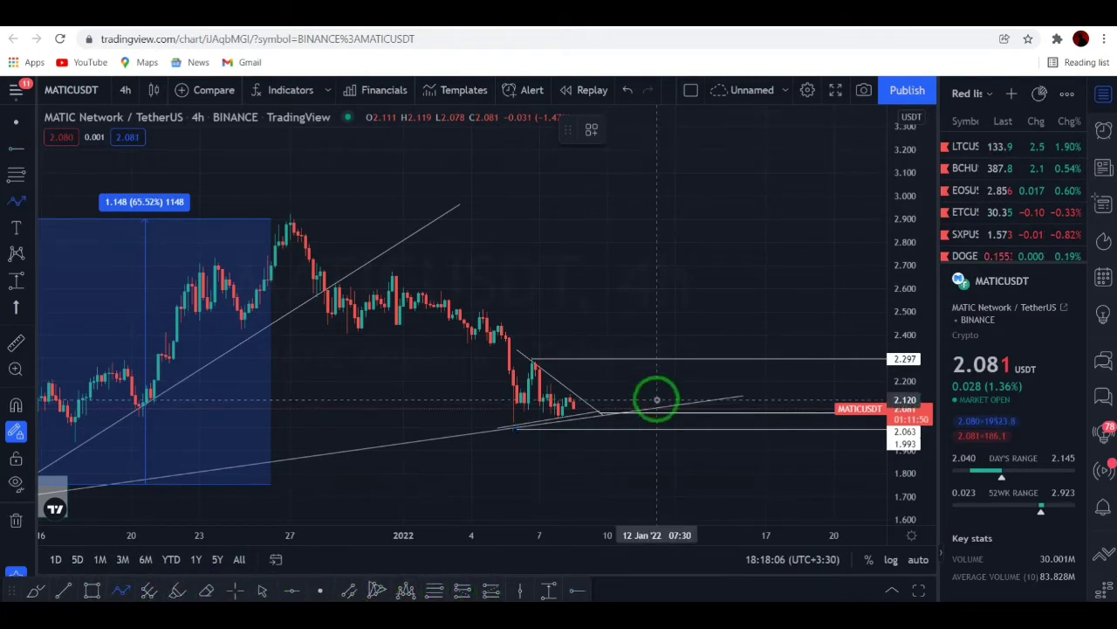
left_click(620, 358)
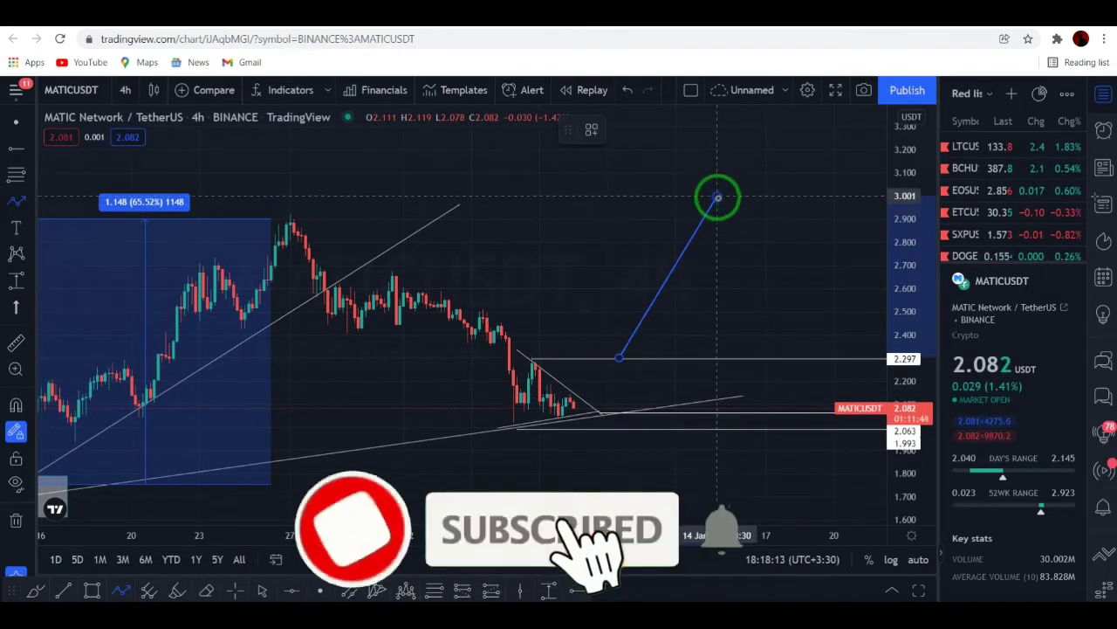
left_click(717, 197)
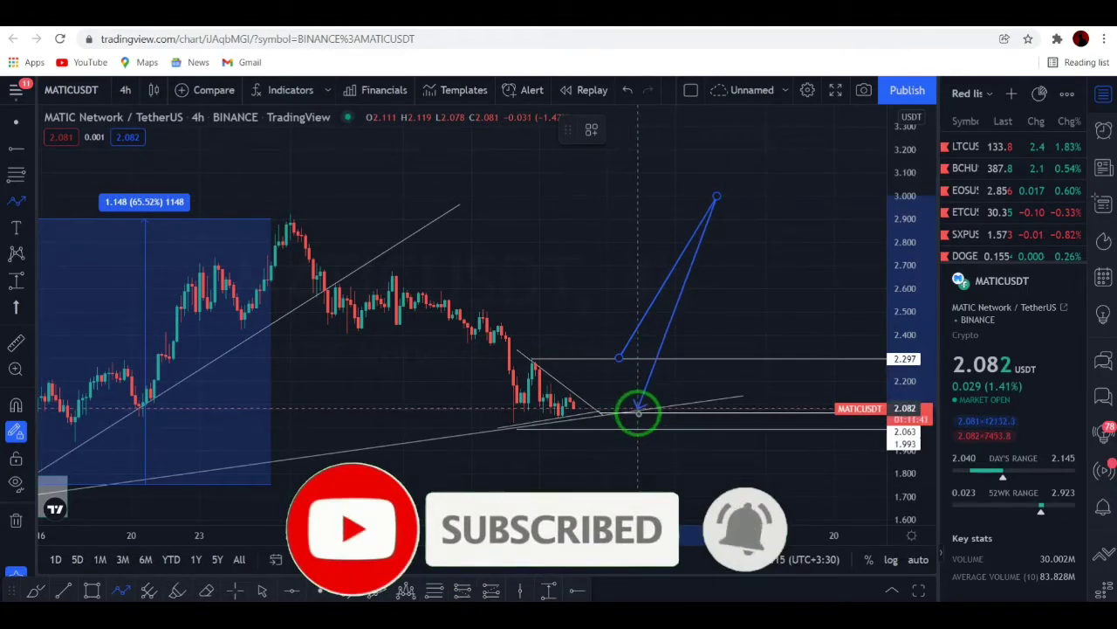
key("ctrl+z")
- Place a long position beside the triangle's tip with its entry at about 2.095
left_click(607, 405)
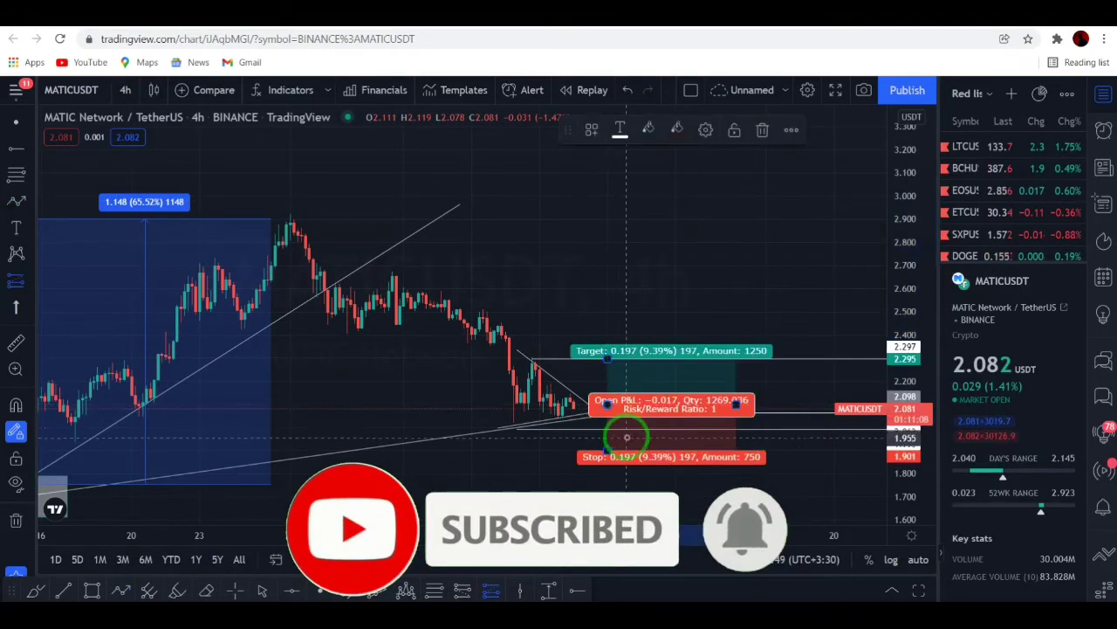
left_click(319, 590)
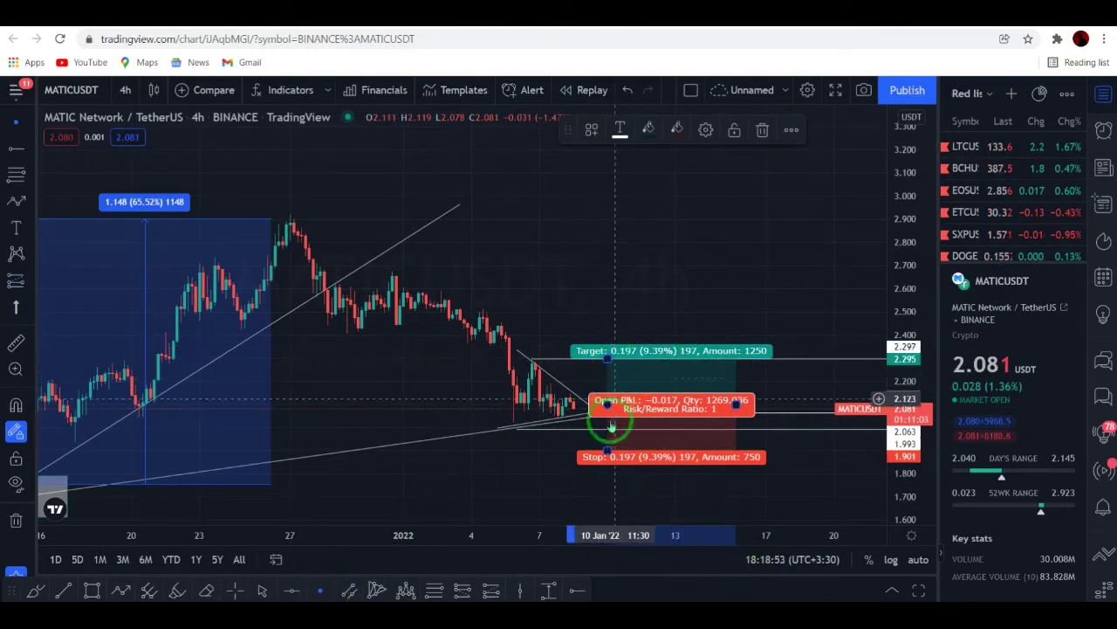
mouse_move(643, 384)
left_mouse_down()
mouse_move(666, 349)
mouse_move(654, 364)
mouse_move(711, 386)
mouse_move(651, 379)
left_mouse_up()
left_click(619, 455)
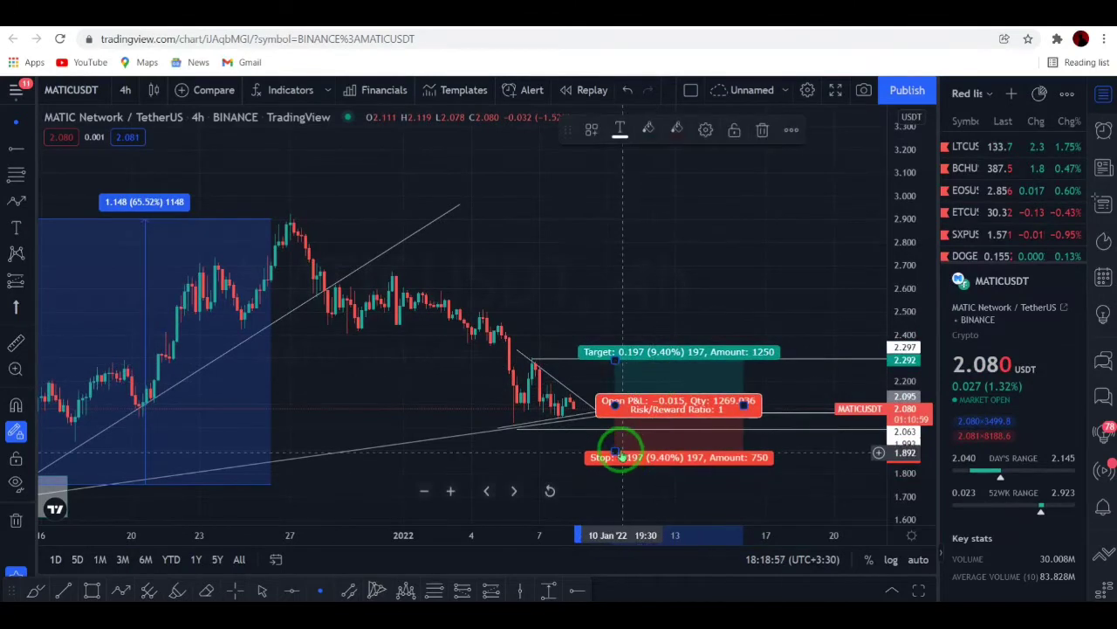
- Move the long position to an entry of about 2.285, with its stop at 2.082 and its target at 2.696
mouse_move(617, 447)
left_mouse_down()
mouse_move(661, 329)
mouse_move(579, 387)
mouse_move(622, 388)
mouse_move(629, 399)
mouse_move(646, 353)
left_mouse_up()
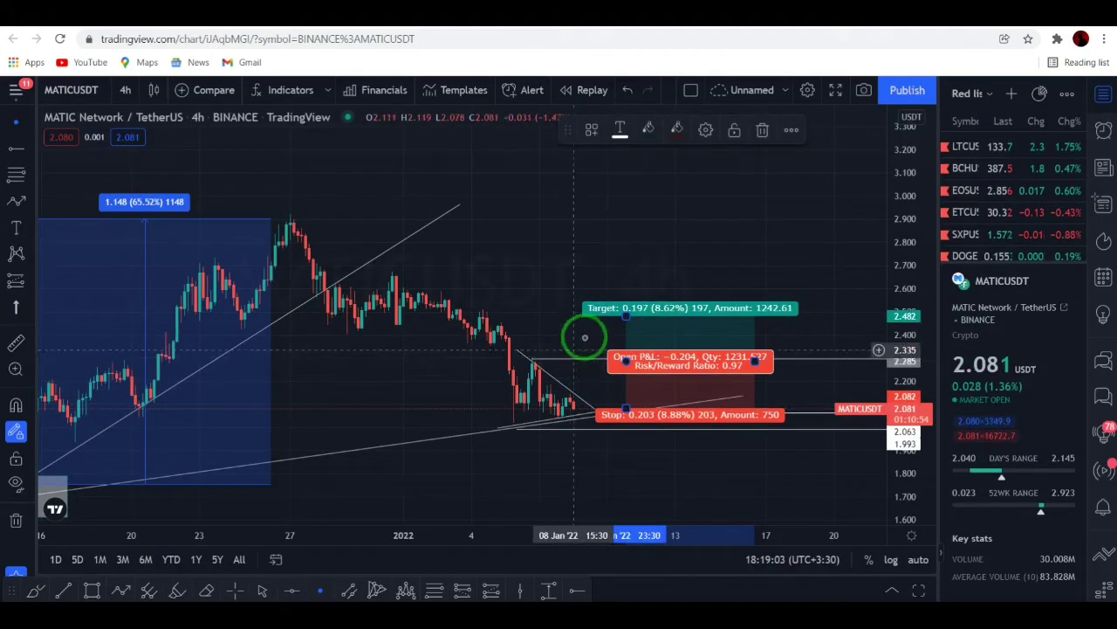
left_click_drag(626, 317, 663, 266)
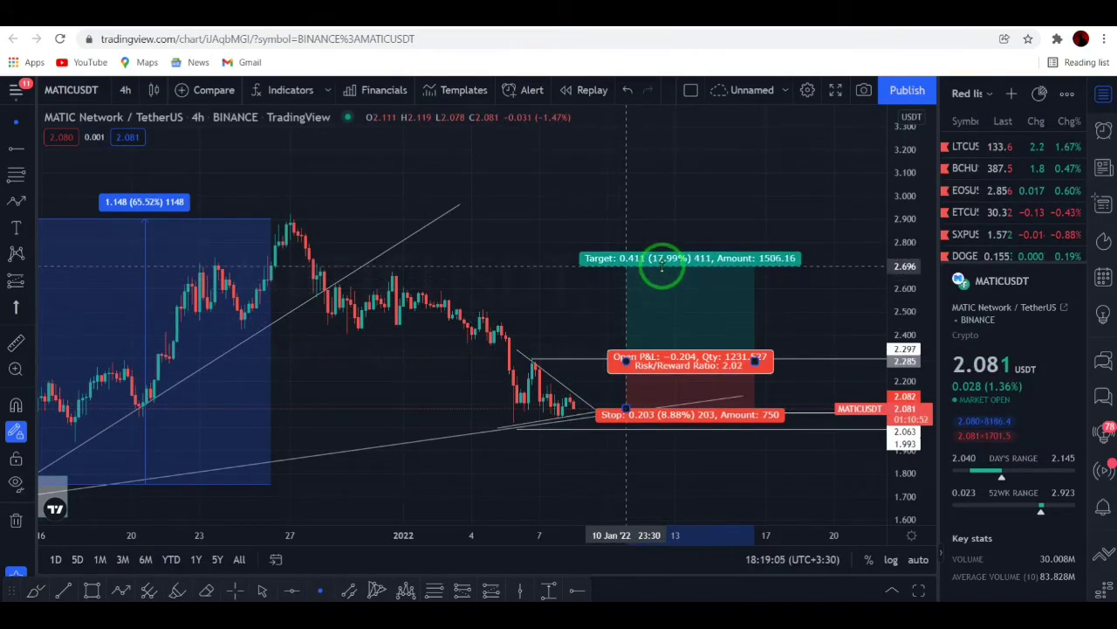
left_click(729, 381)
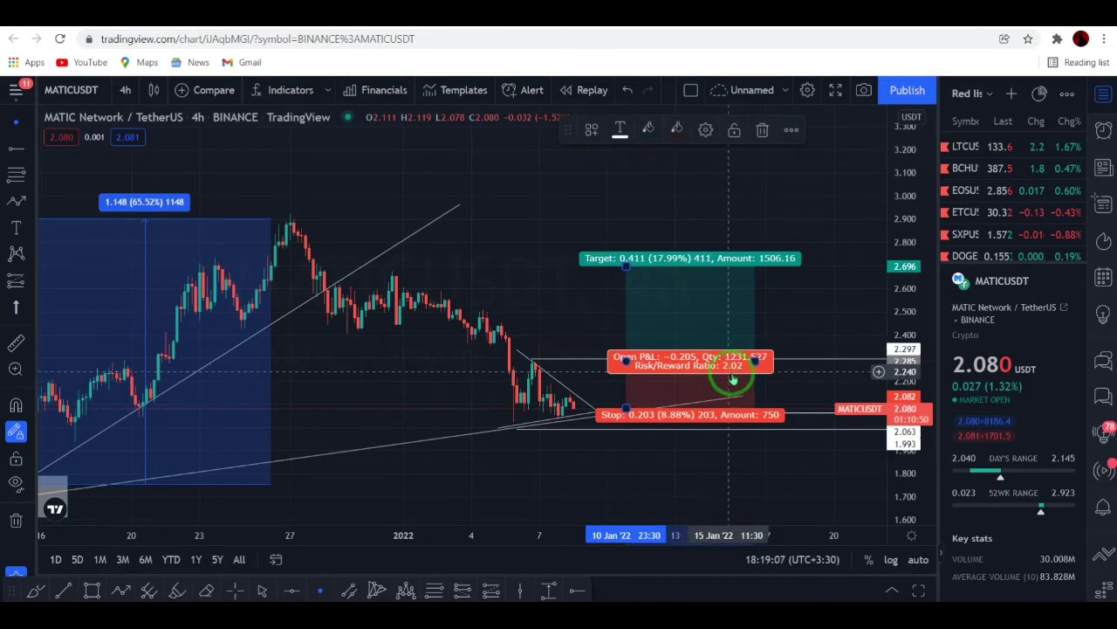
left_click(673, 471)
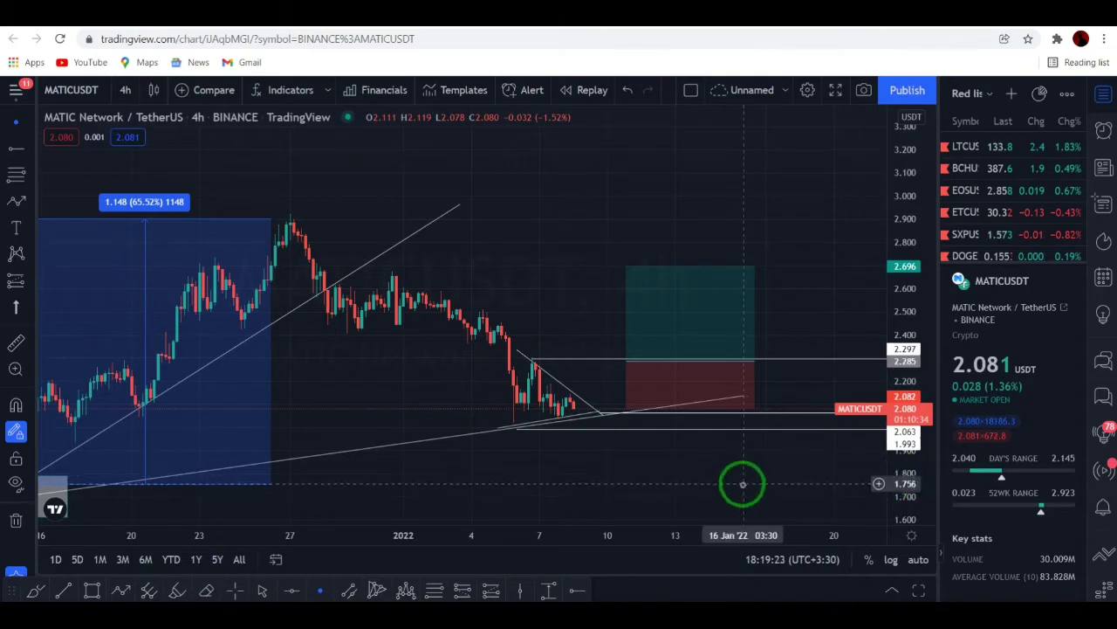
- Reshape the mid-December low rectangle into a support zone from about 1.74 to 1.90, extended to mid-January 2022
left_click_drag(569, 444, 449, 523)
left_click_drag(227, 452, 317, 434)
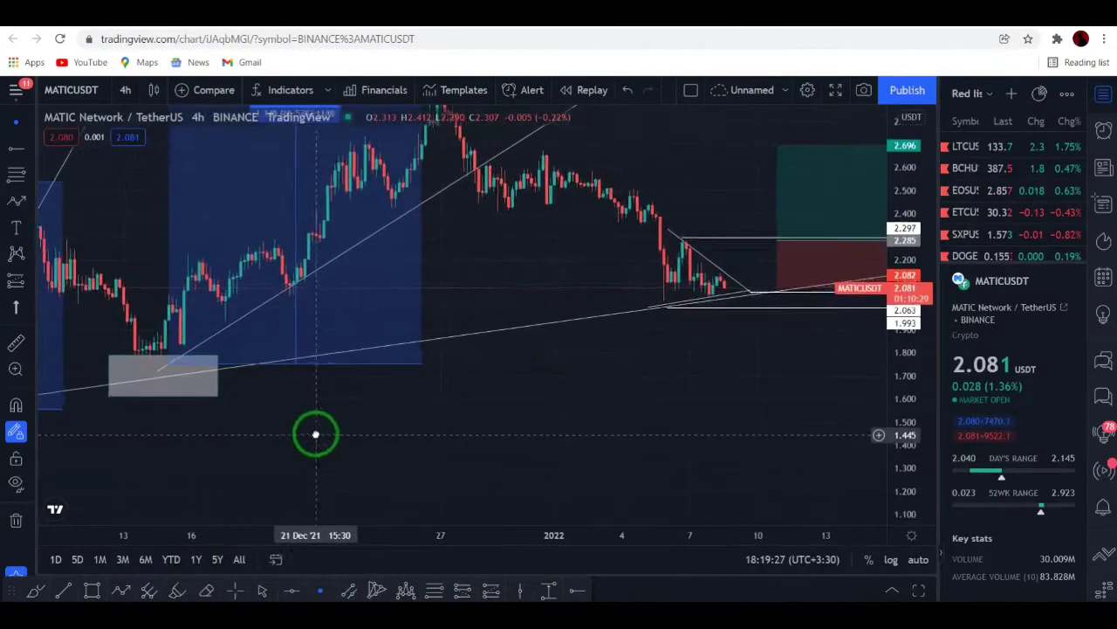
left_click(218, 374)
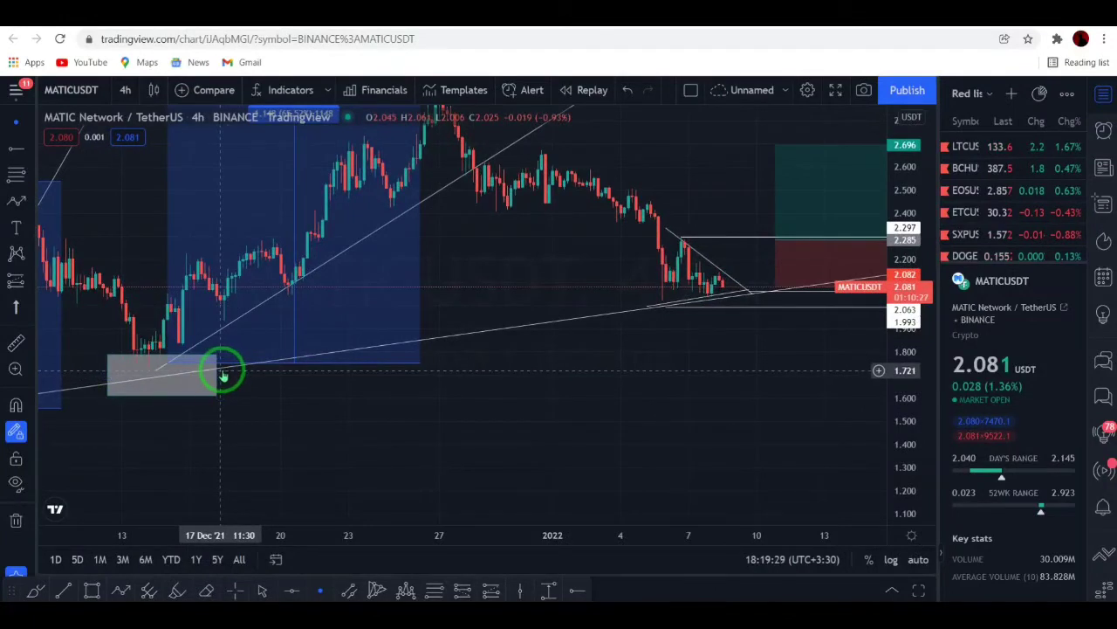
left_click(214, 374)
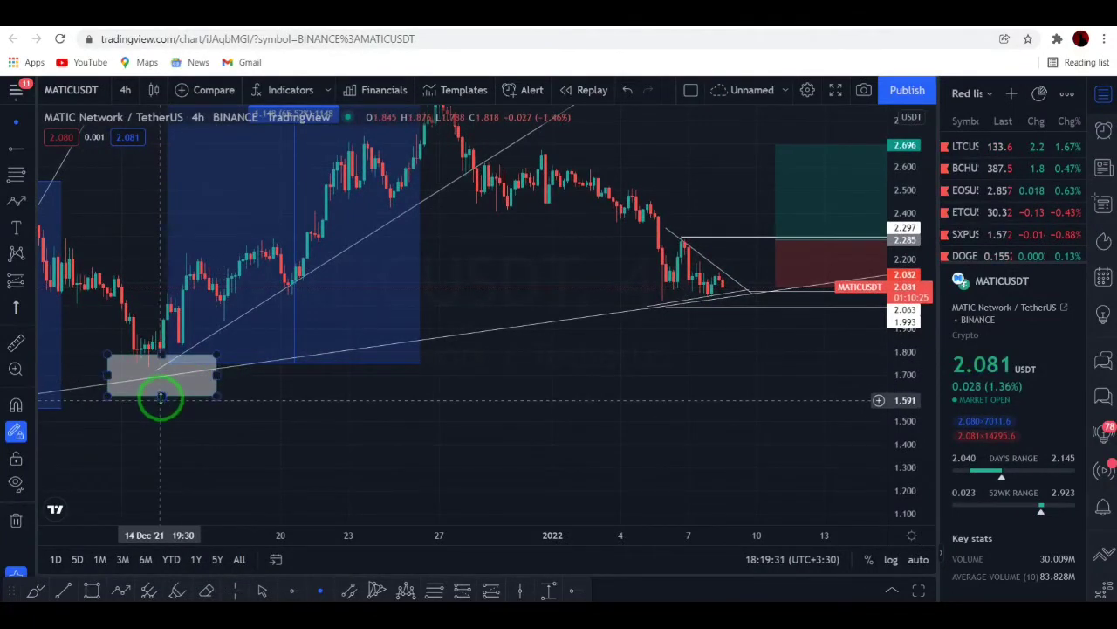
left_click_drag(161, 397, 865, 367)
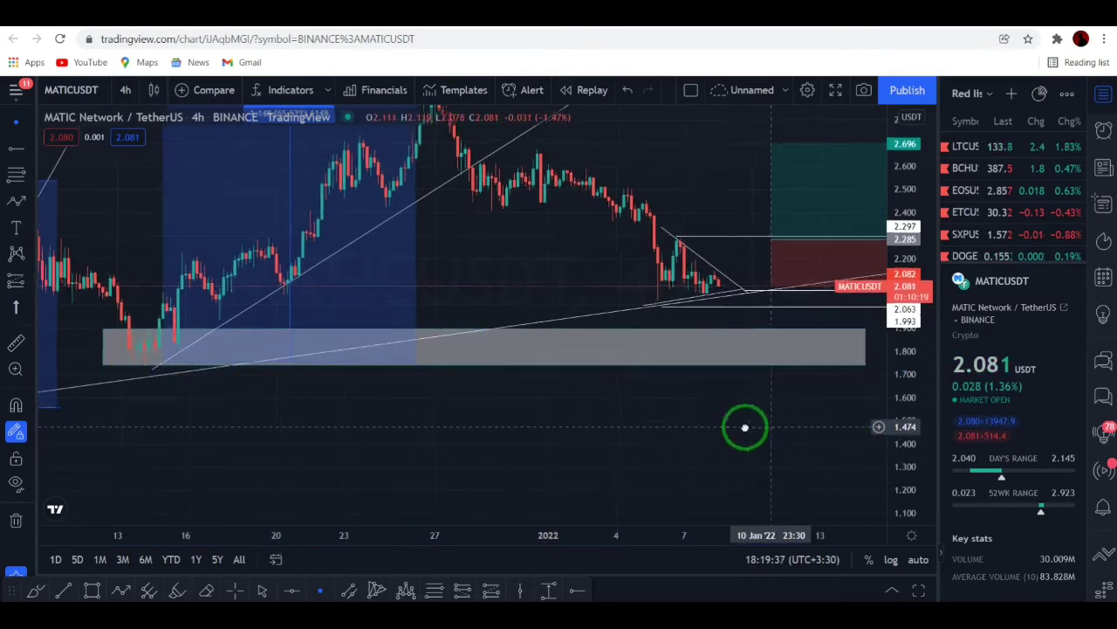
- Measure the drop from the triangle's tip at about 2.057 into the support zone at about 1.762, remove the range and select the long position
left_click_drag(745, 427, 506, 484)
left_click(548, 592)
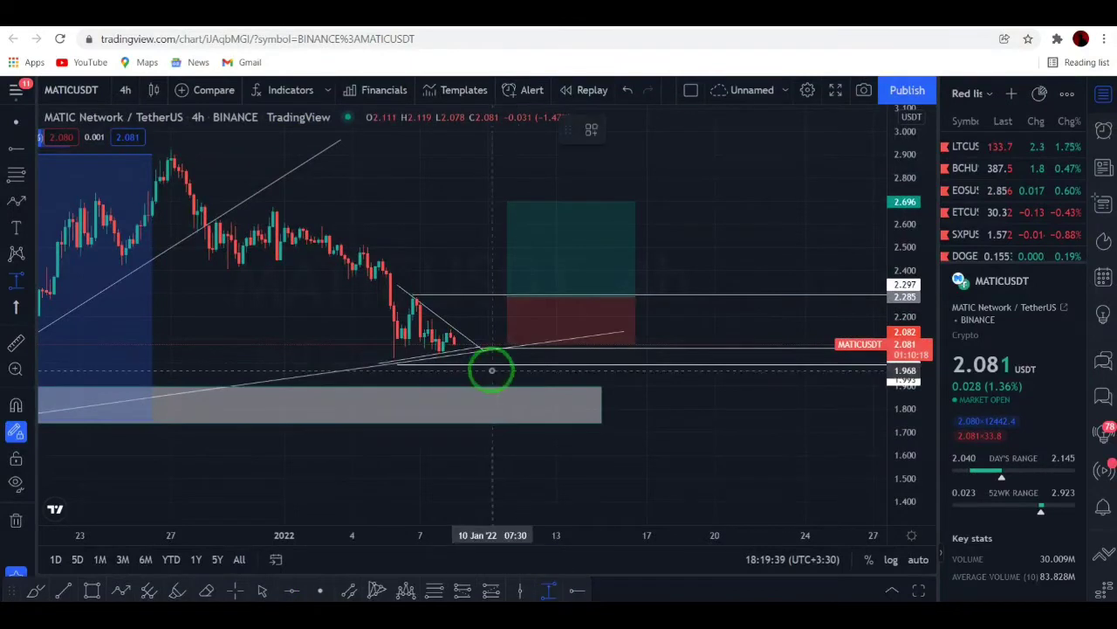
left_click_drag(486, 349, 535, 417)
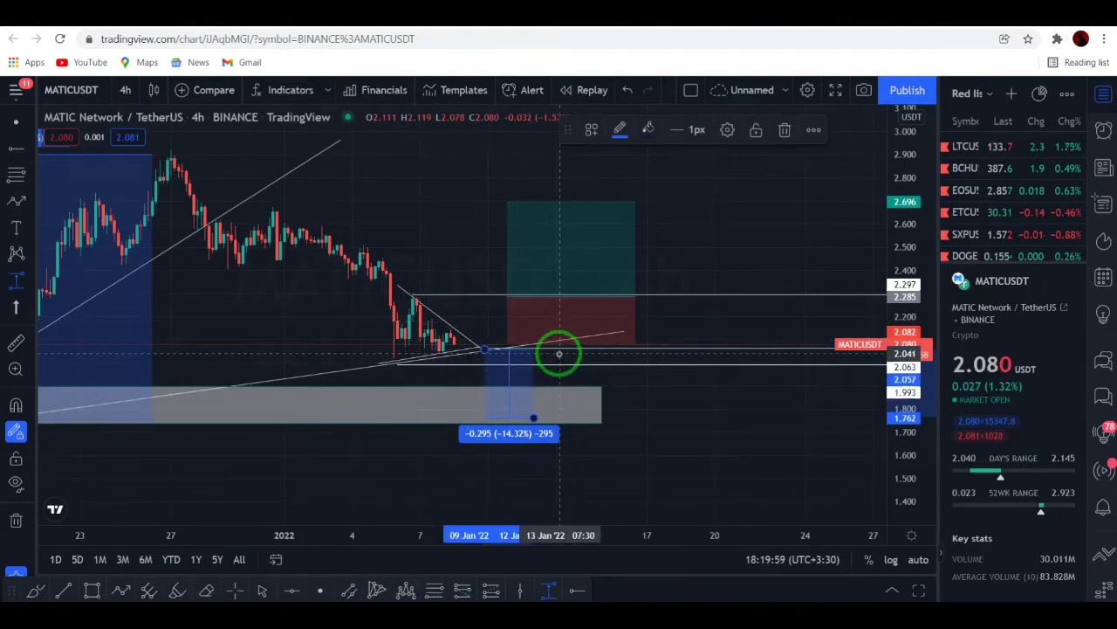
left_click(642, 379)
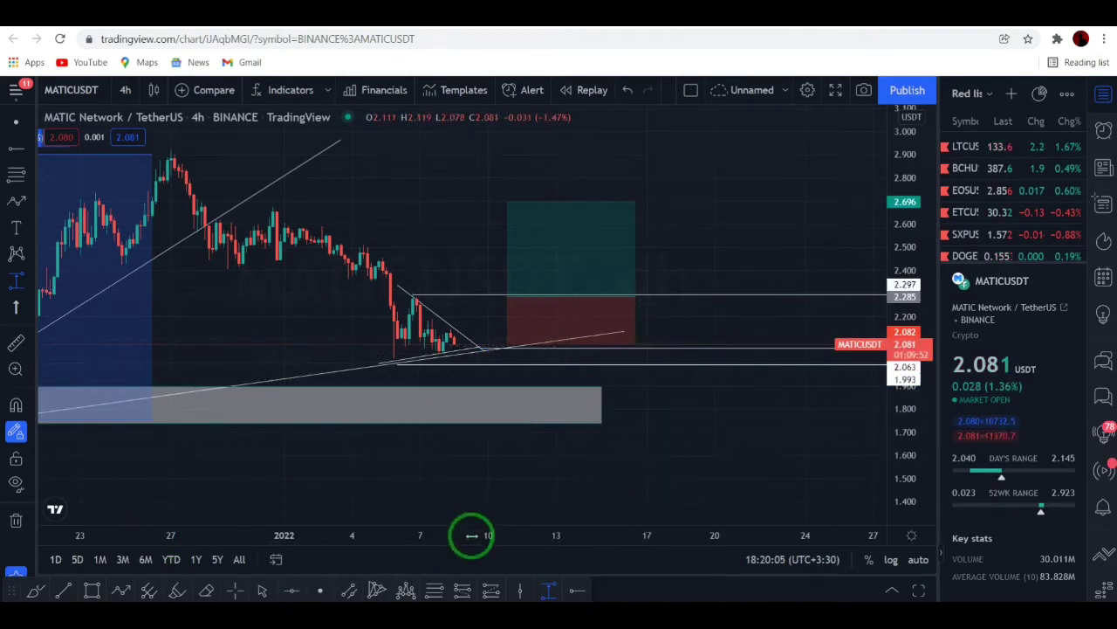
left_click(571, 274)
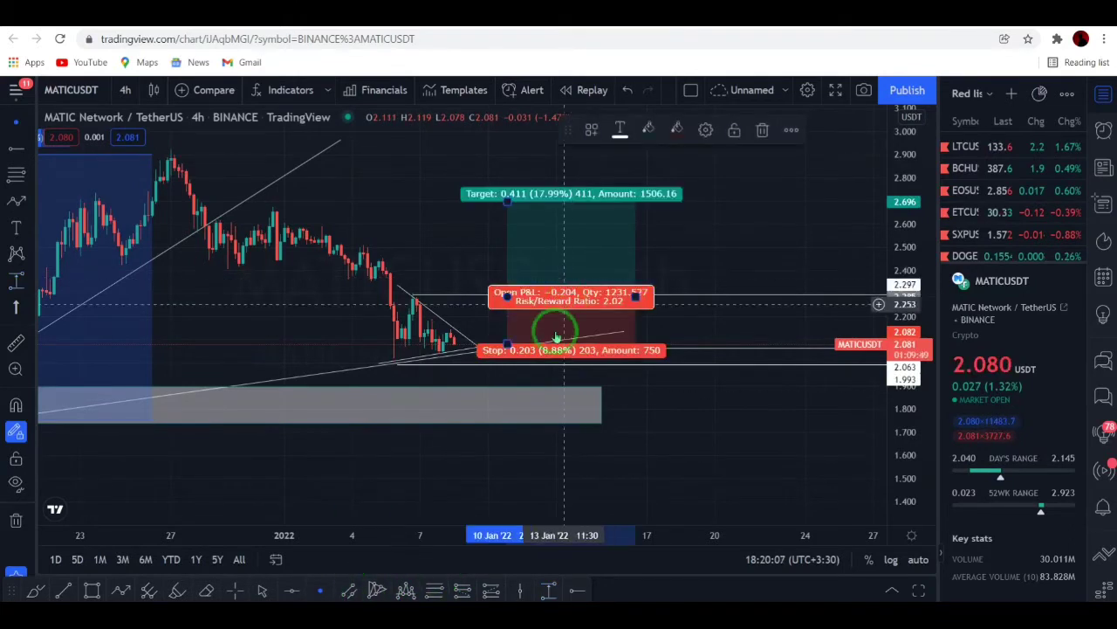
- Move the long position to the triangle's tip with its entry at about 2.060, and set its stop at about 1.829 inside the support zone
mouse_move(546, 279)
left_mouse_down()
mouse_move(524, 314)
mouse_move(654, 349)
mouse_move(640, 354)
mouse_move(668, 343)
mouse_move(654, 341)
left_mouse_up()
mouse_move(582, 377)
left_mouse_down()
mouse_move(341, 364)
mouse_move(497, 334)
left_mouse_up()
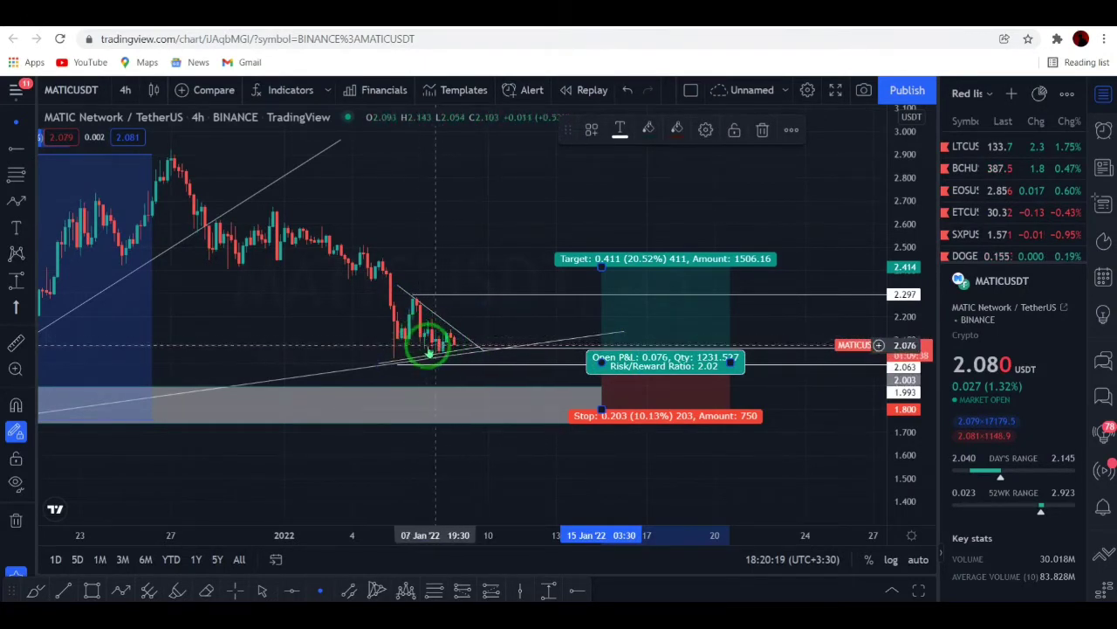
left_click_drag(653, 367, 517, 344)
left_click(475, 397)
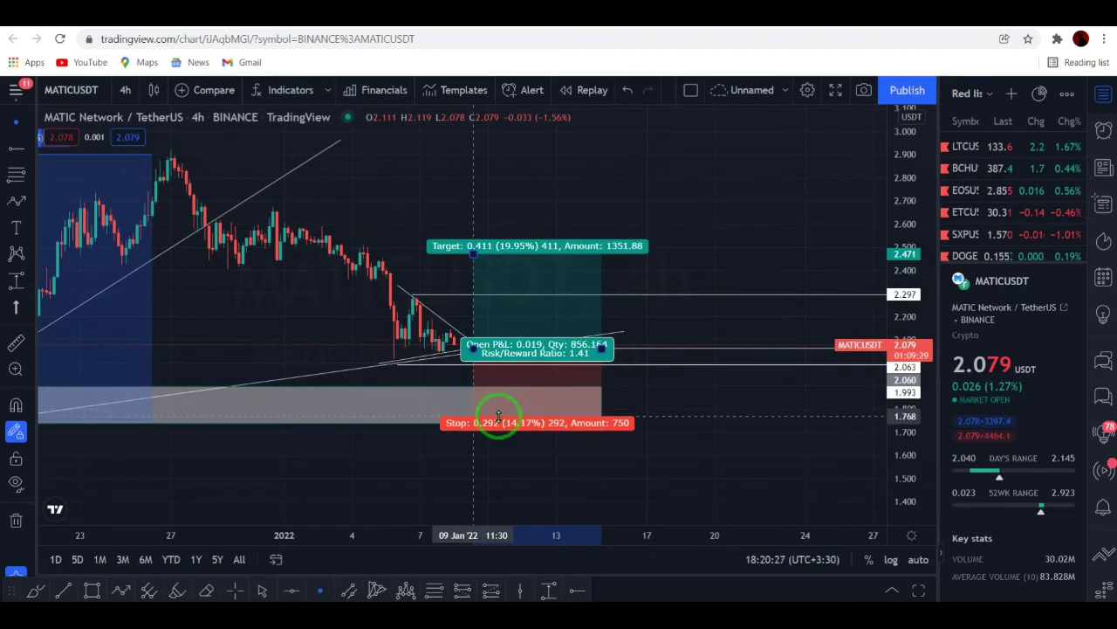
left_click_drag(498, 416, 514, 402)
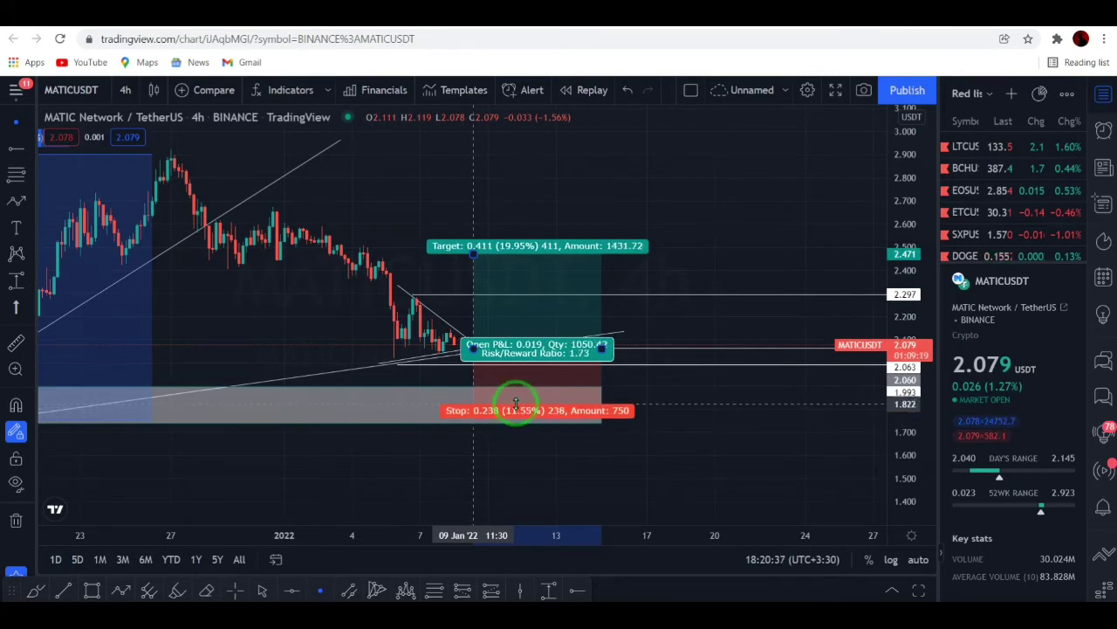
left_click_drag(516, 402, 516, 403)
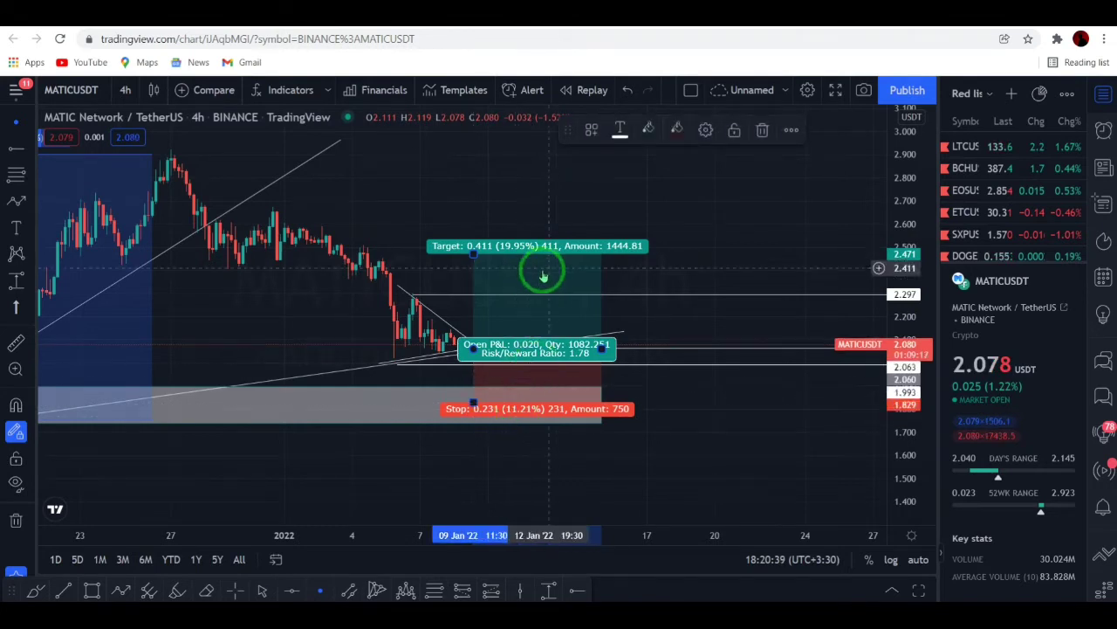
- Raise the long position's target to about 3.004, above the late-December high
left_click_drag(474, 251, 526, 165)
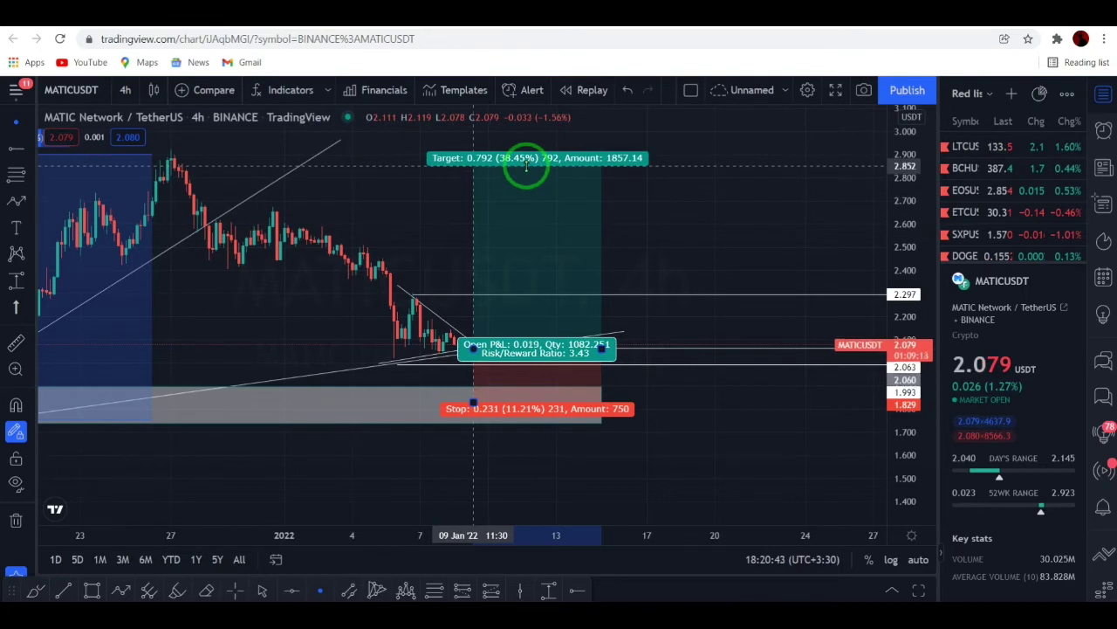
left_click(722, 235)
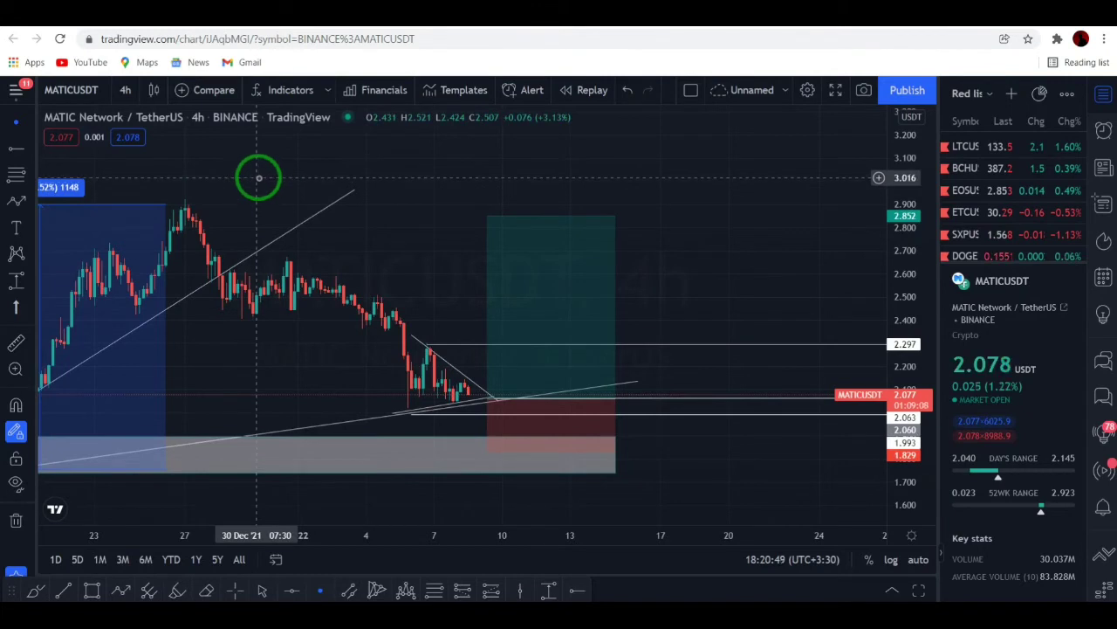
left_click(569, 270)
left_click_drag(487, 215, 509, 179)
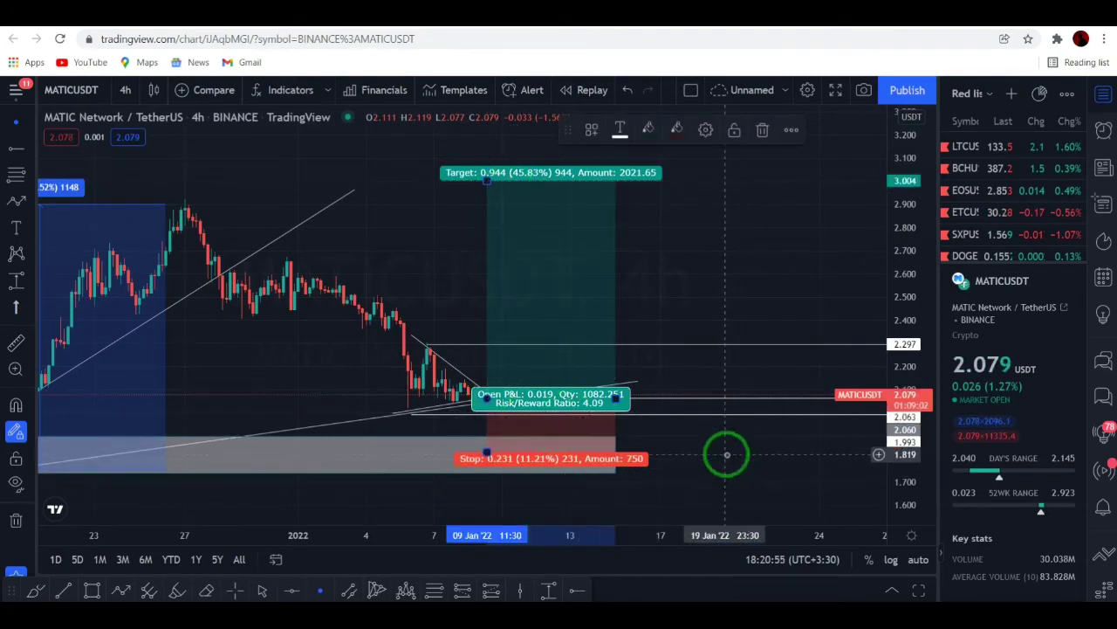
- Examine the long position's entry, stop and target against the triangle's tip, the rising trend lines and the support zone
left_click_drag(716, 454, 743, 396)
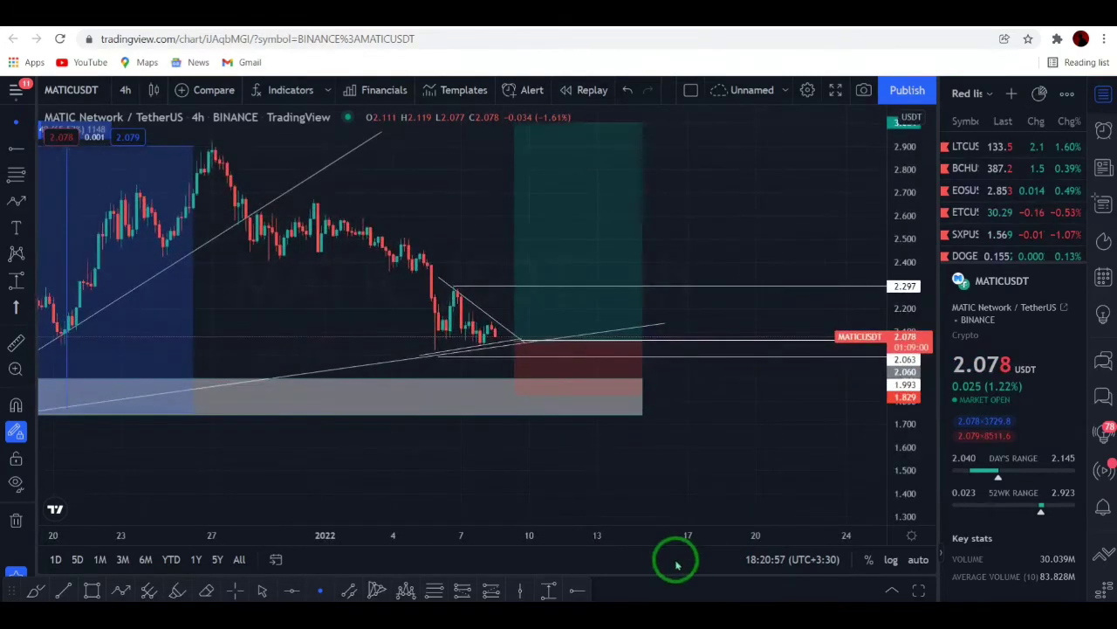
left_click_drag(666, 541, 913, 336)
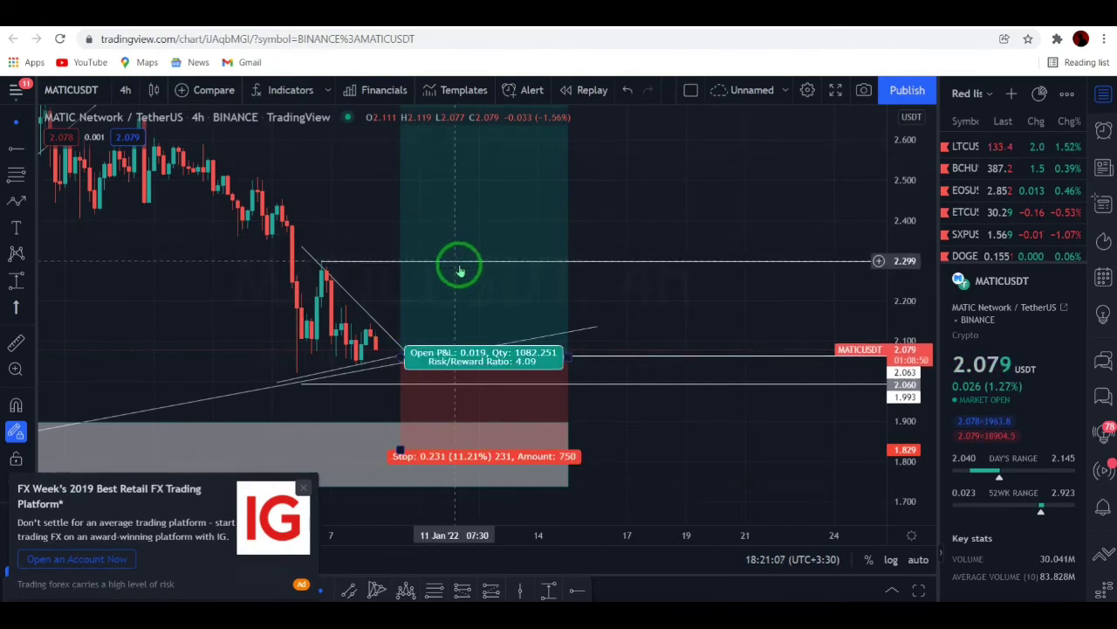
left_click_drag(389, 417, 476, 401)
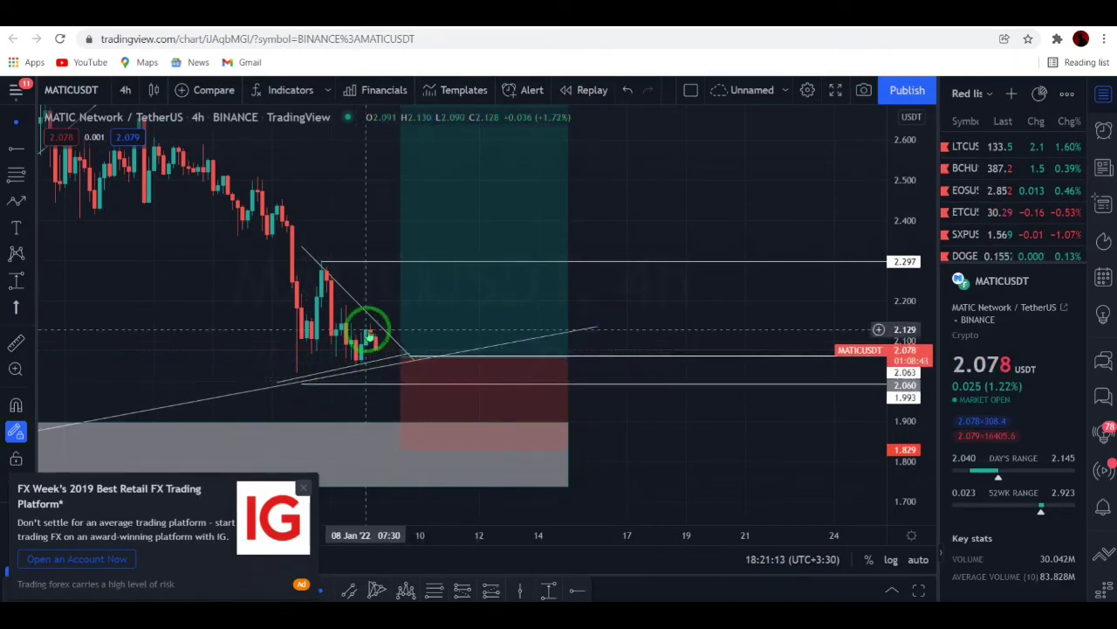
left_click_drag(371, 377, 374, 368)
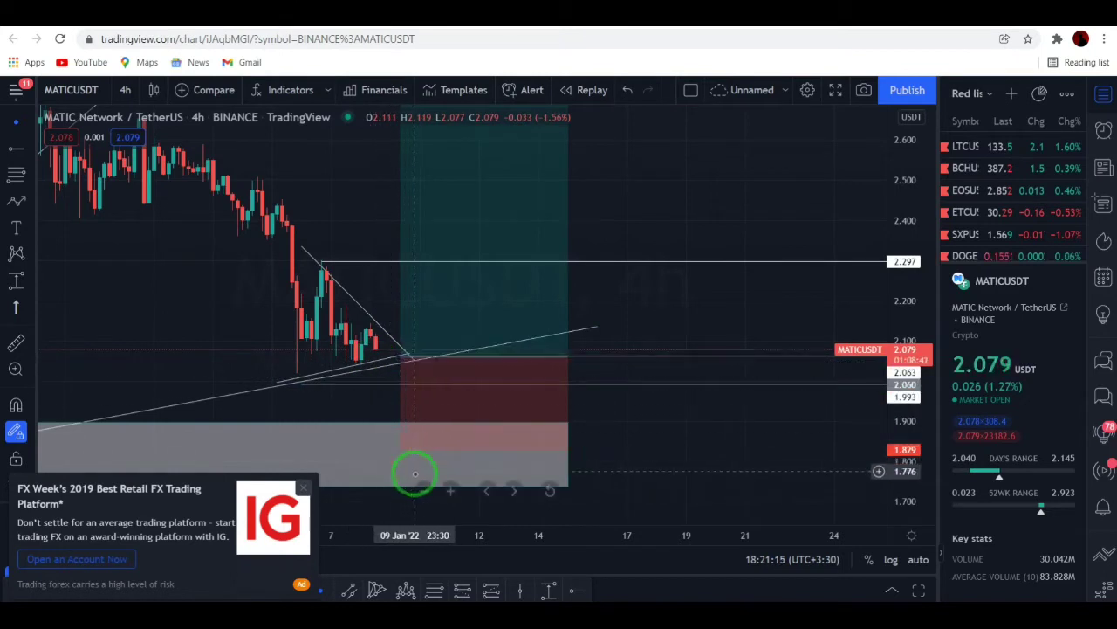
mouse_move(414, 473)
left_mouse_down()
mouse_move(387, 344)
mouse_move(411, 454)
left_mouse_up()
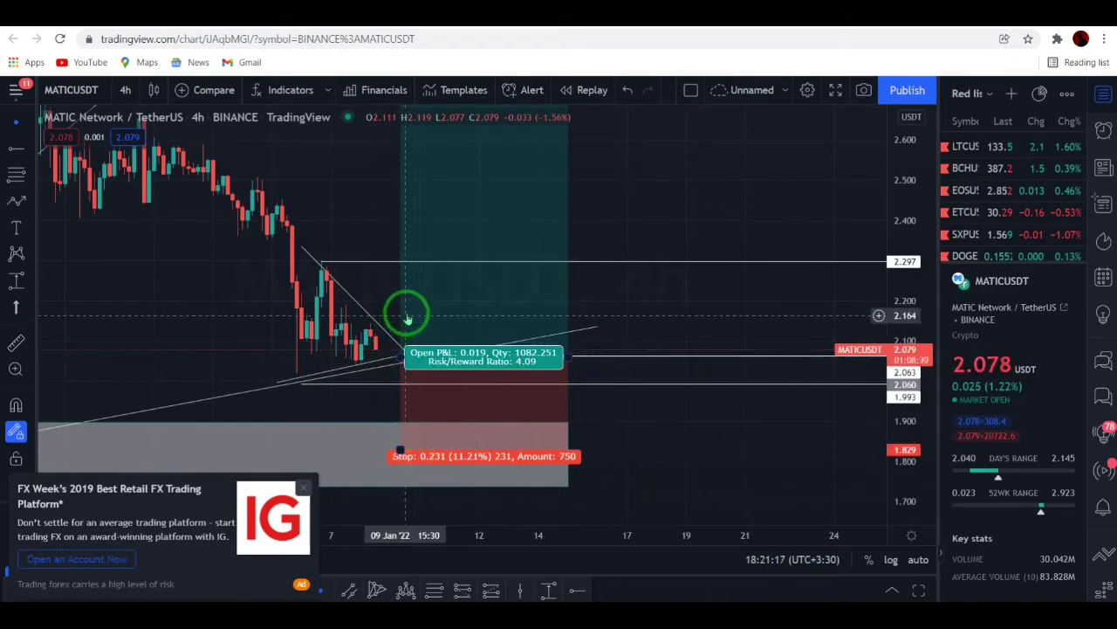
left_click(686, 396)
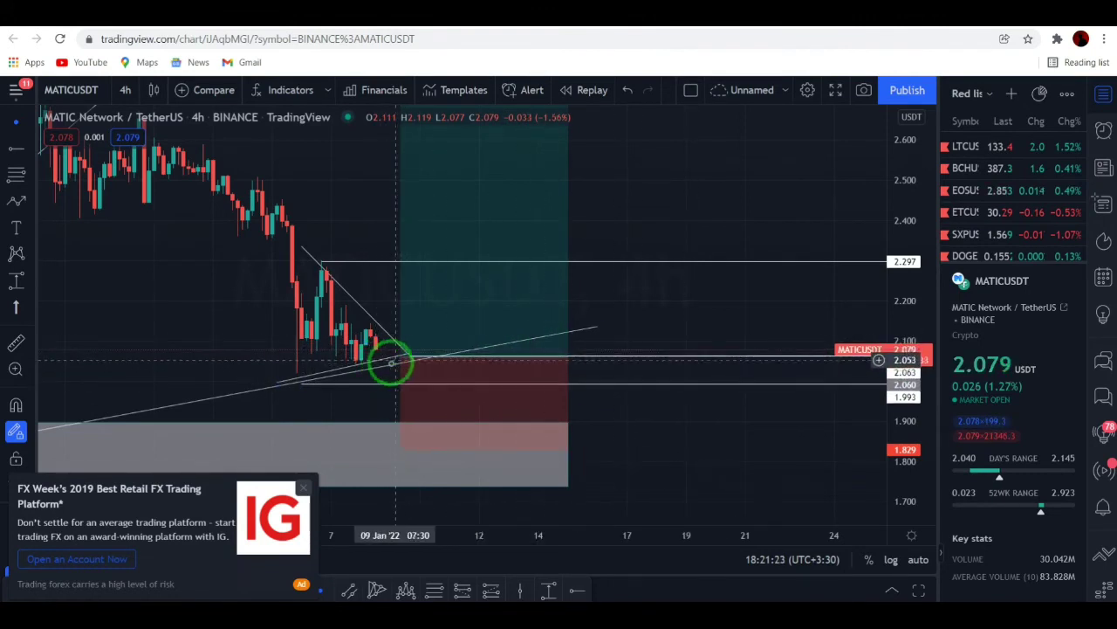
left_click(387, 363)
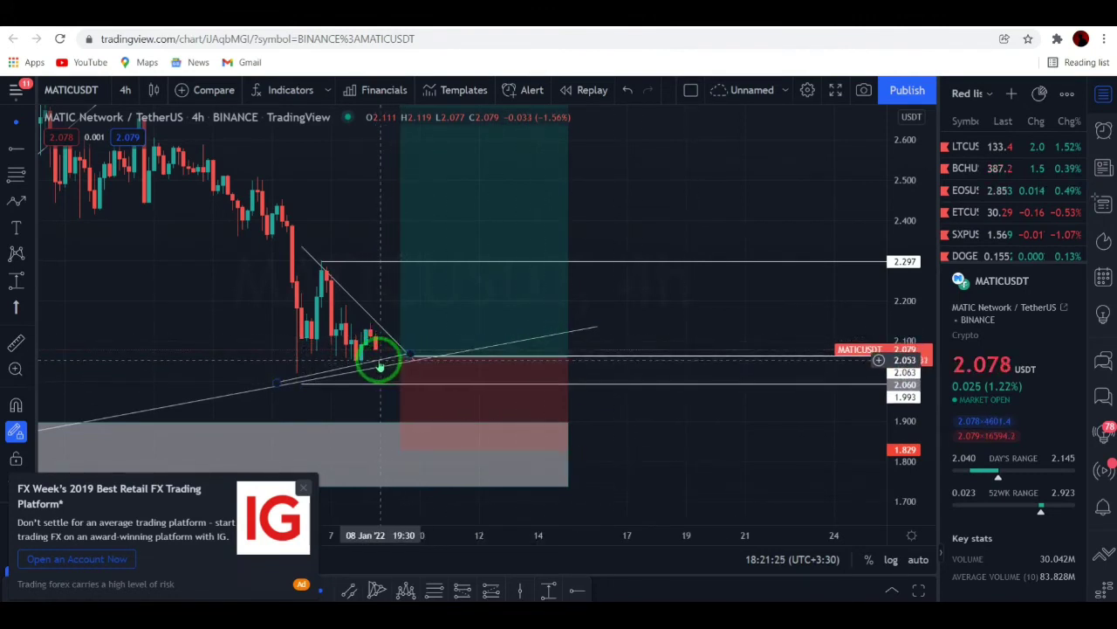
left_click(444, 373)
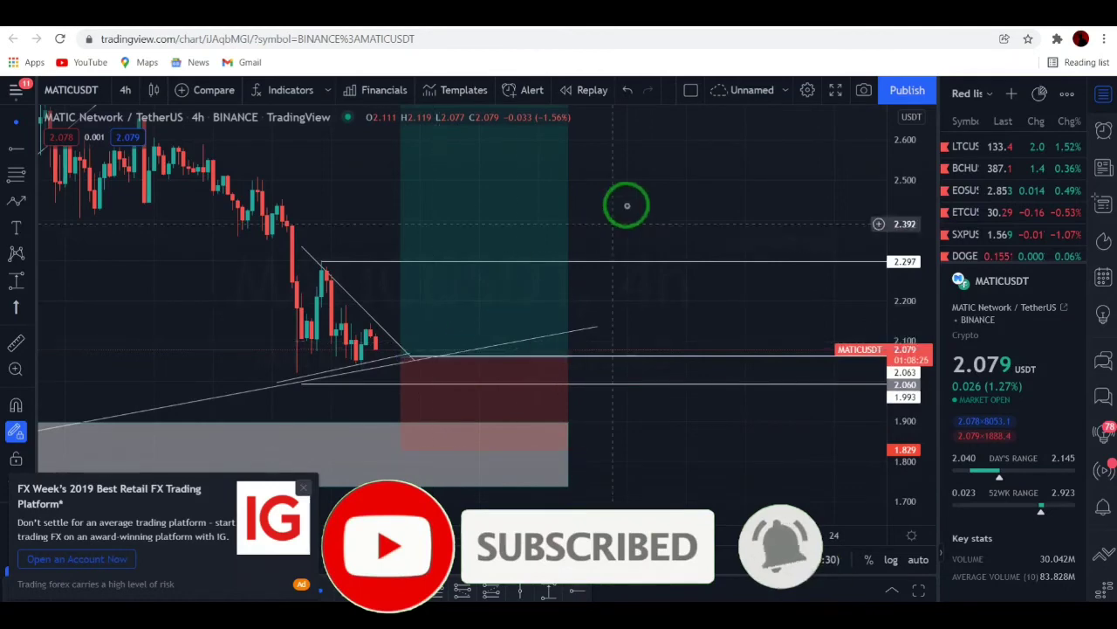
left_click_drag(626, 204, 635, 369)
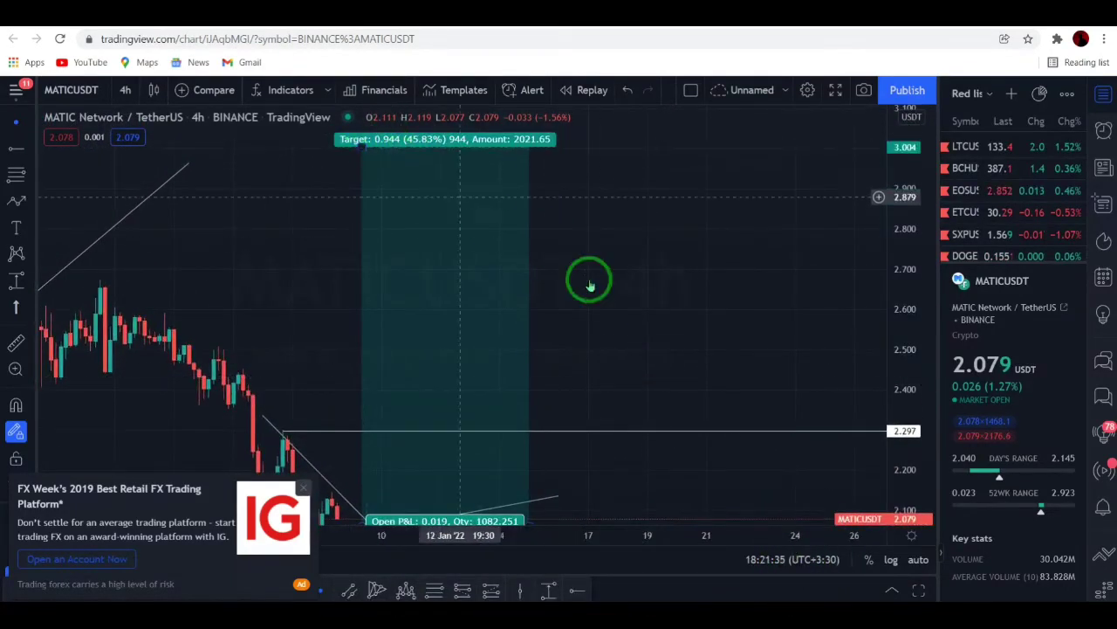
left_click_drag(588, 282, 728, 155)
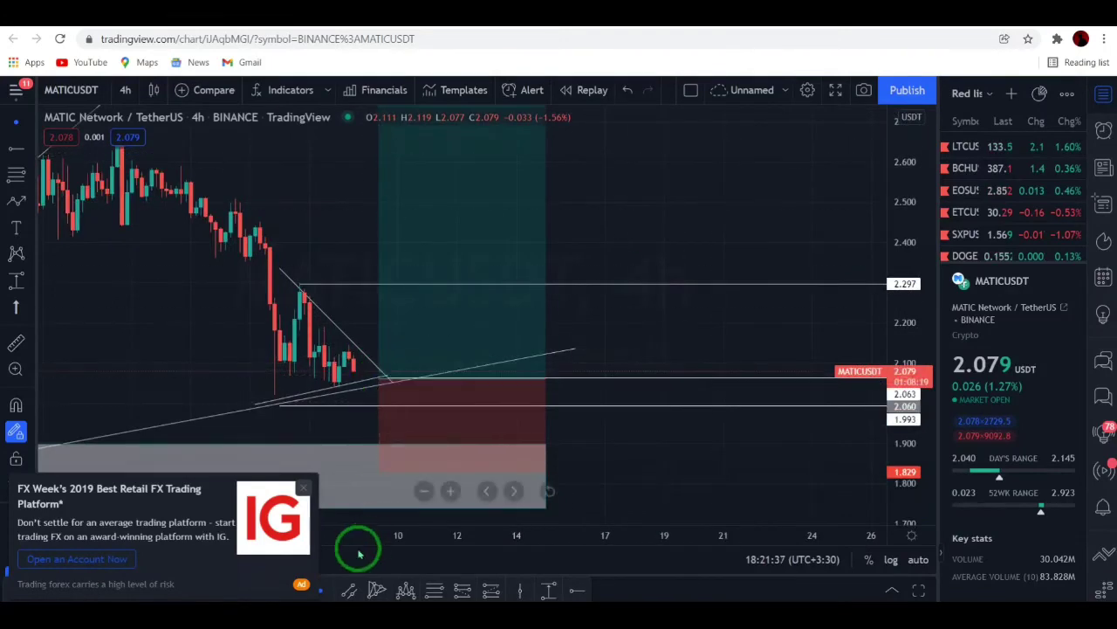
- Dismiss the advertisement and draw resistance rectangles from about 2.222 to 2.30 at the 6 January high and from 2.461 to 2.521 at the 4 January high
left_click(297, 479)
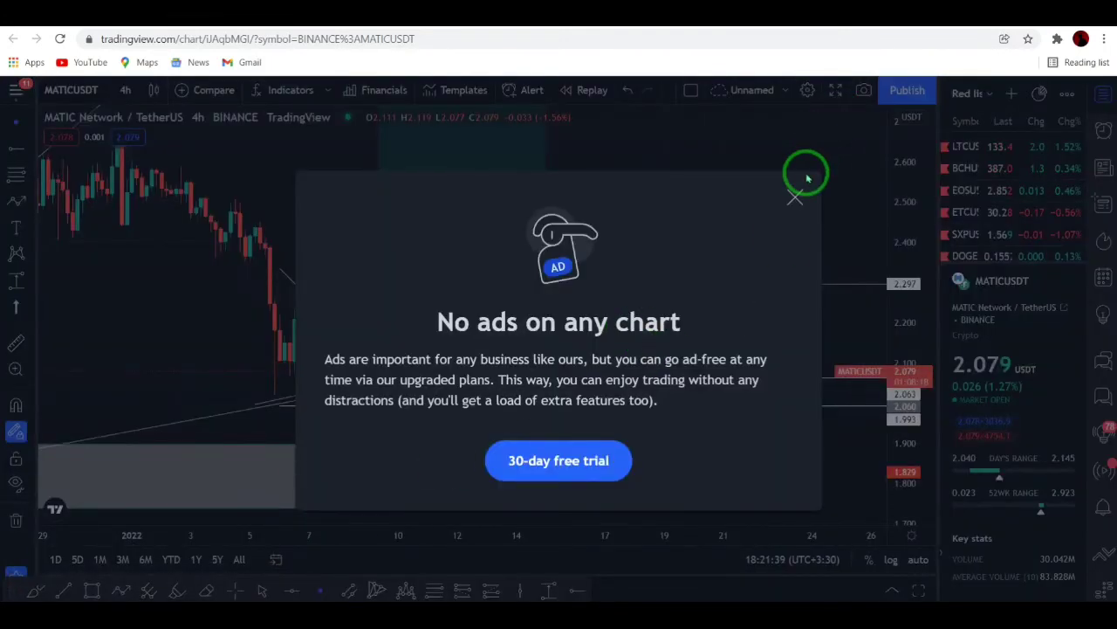
left_click(794, 196)
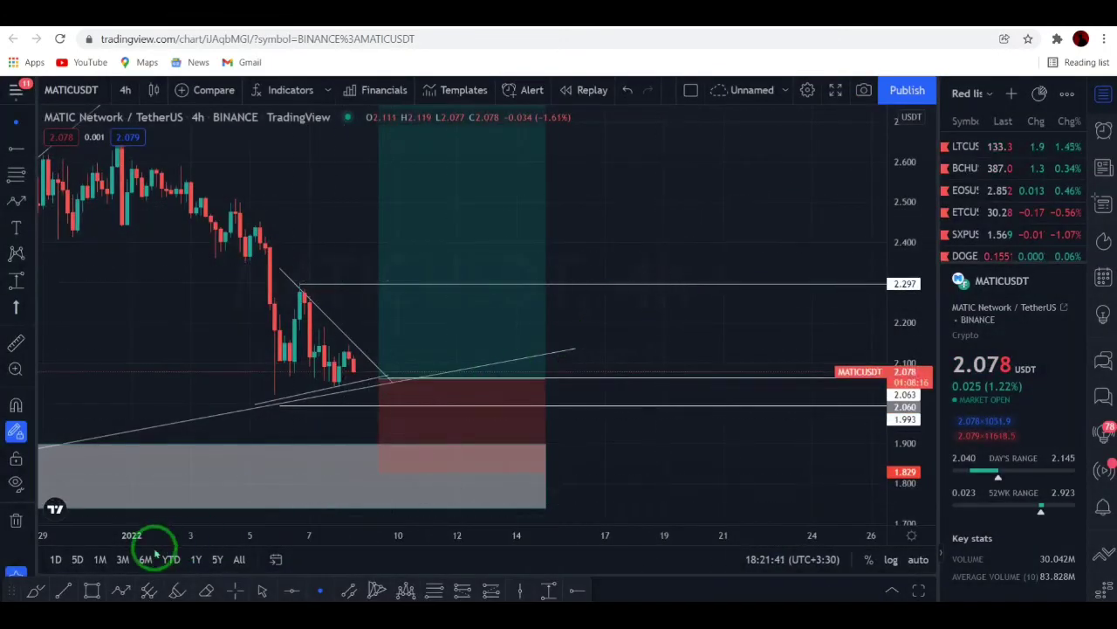
left_click(92, 591)
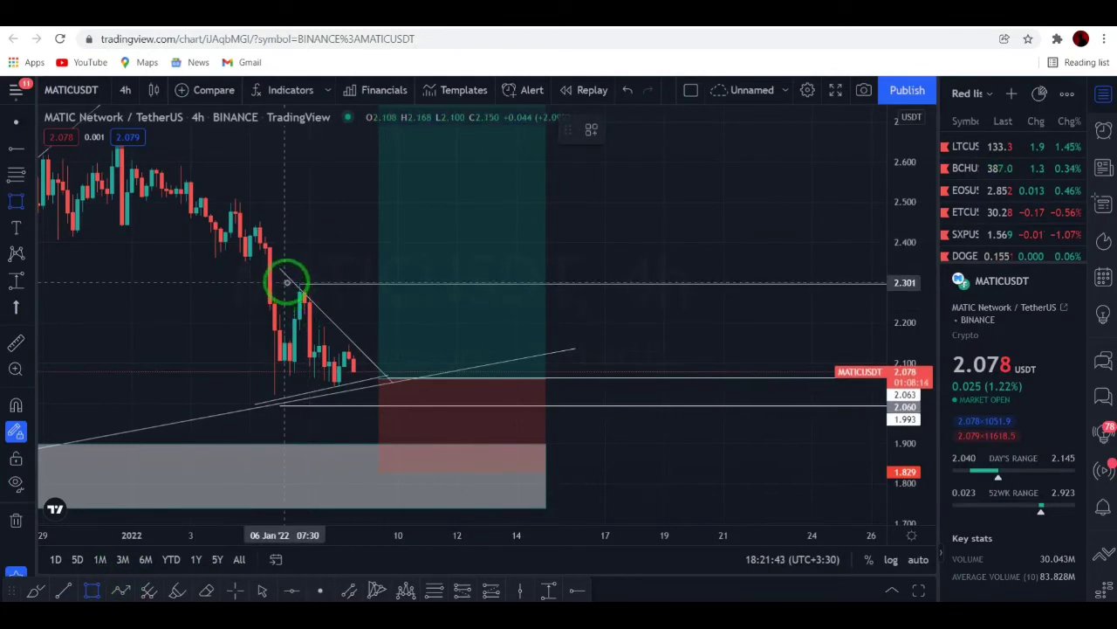
mouse_move(286, 282)
left_mouse_down()
mouse_move(539, 322)
mouse_move(615, 303)
mouse_move(584, 312)
mouse_move(219, 212)
mouse_move(326, 294)
mouse_move(288, 285)
left_mouse_up()
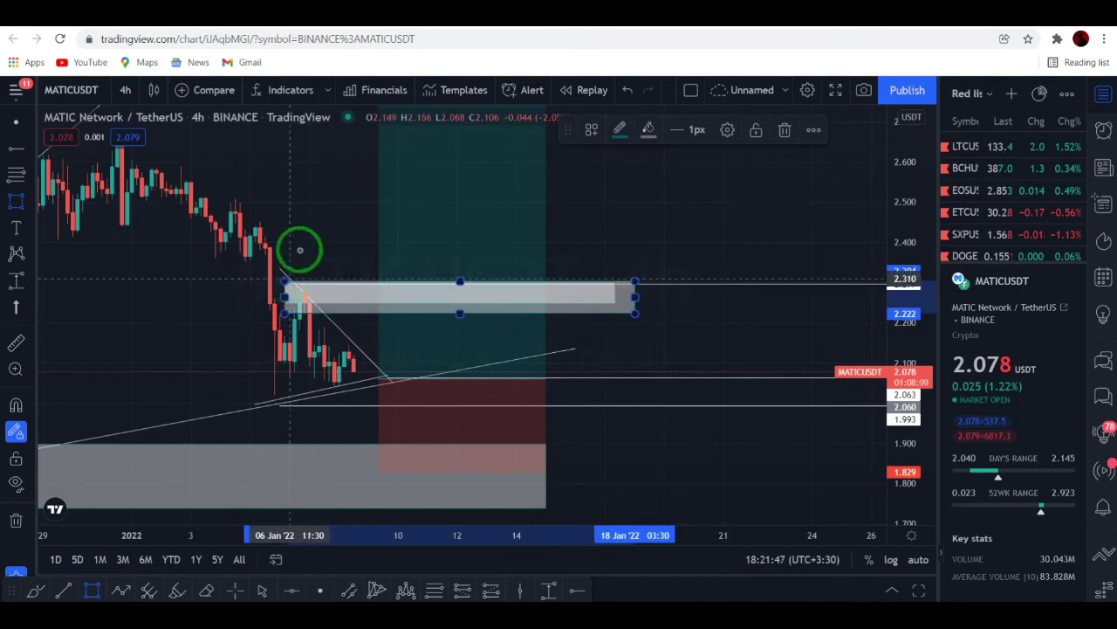
mouse_move(224, 193)
left_mouse_down()
mouse_move(502, 237)
mouse_move(709, 216)
left_mouse_up()
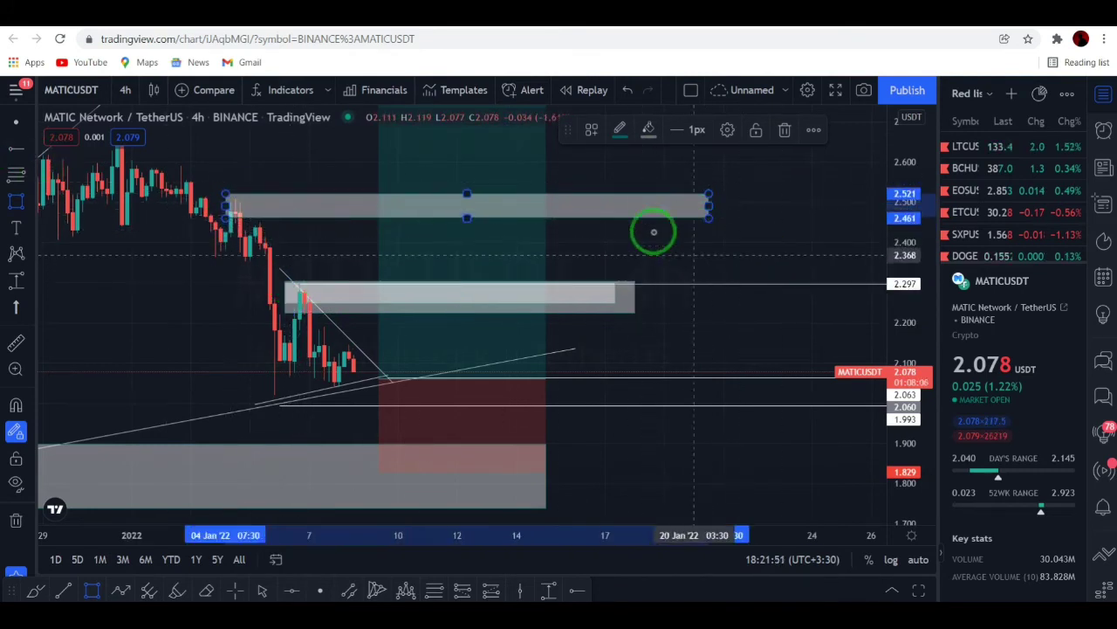
- Draw resistance rectangles to 21 January from the 31 December high at about 2.627 to 2.682 and the 27 December high at about 2.851 to 2.910
left_click(320, 590)
left_click_drag(100, 336, 180, 394)
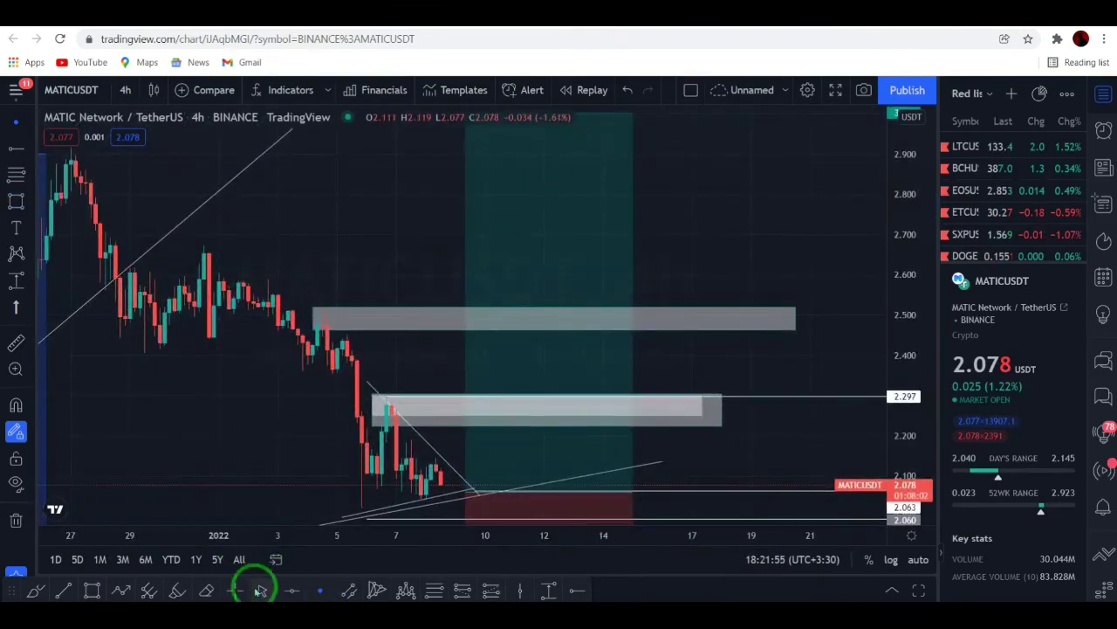
left_click(94, 589)
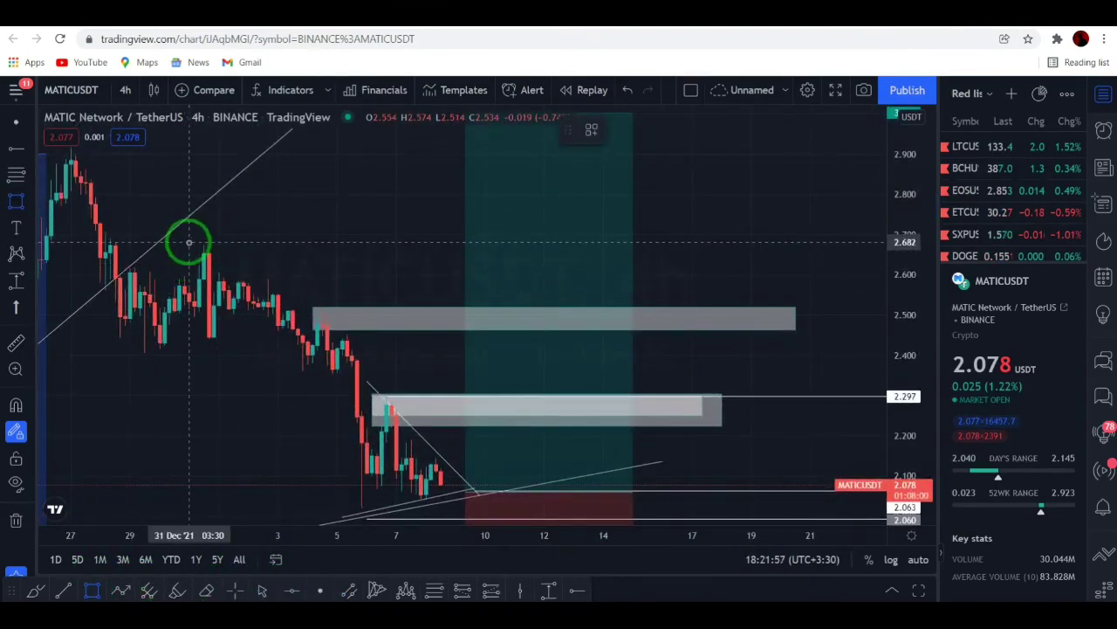
mouse_move(189, 241)
left_mouse_down()
mouse_move(533, 279)
mouse_move(826, 263)
left_mouse_up()
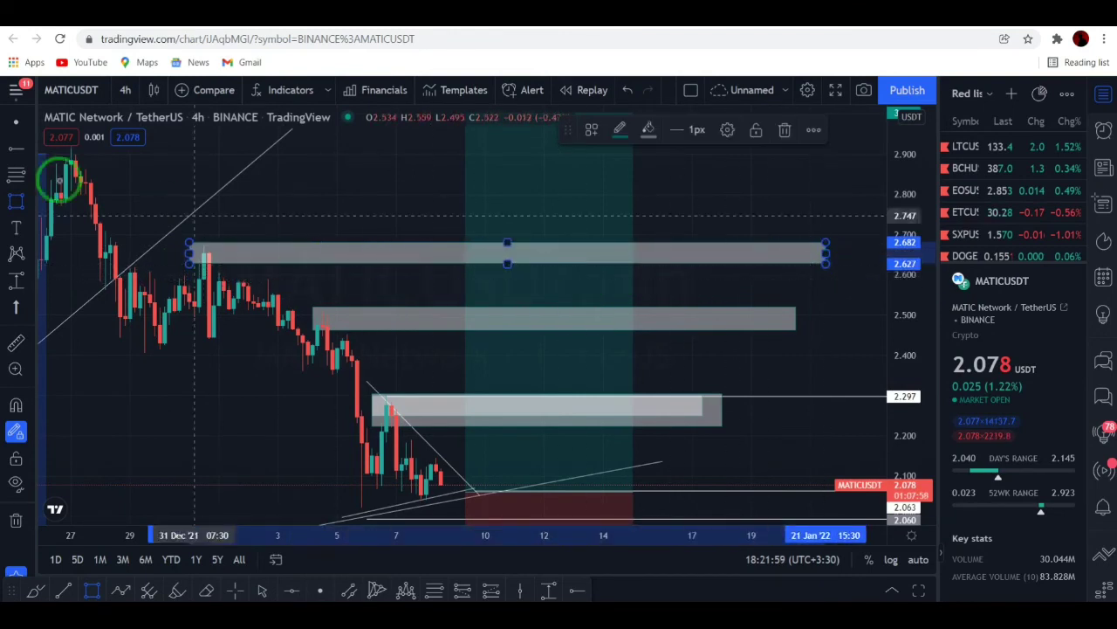
left_click_drag(69, 152, 828, 172)
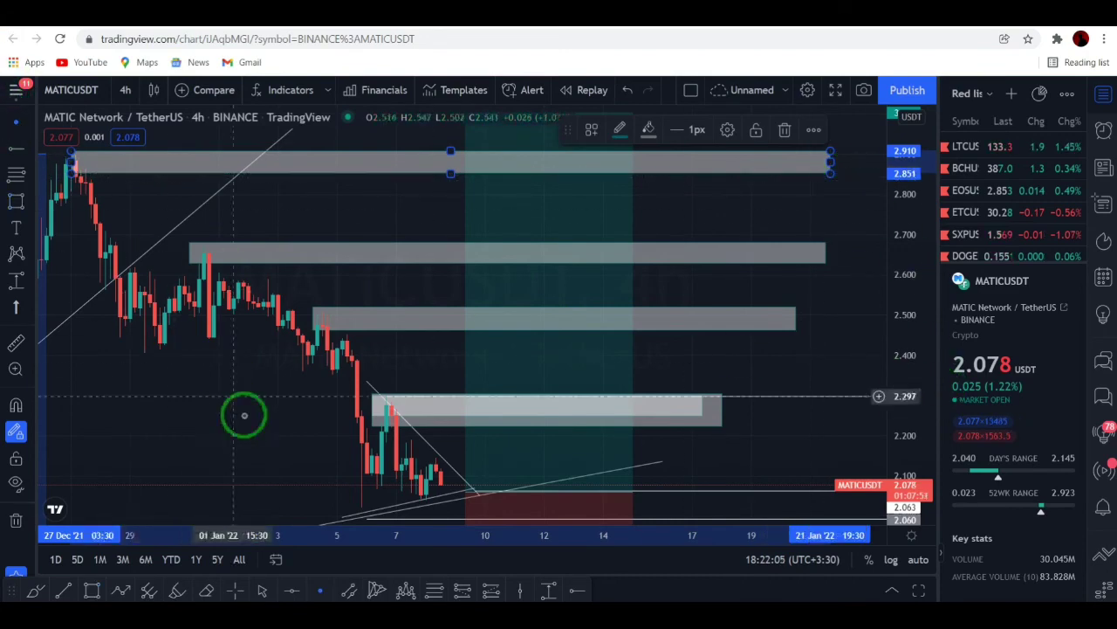
left_click_drag(241, 417, 212, 384)
left_click_drag(397, 537, 422, 536)
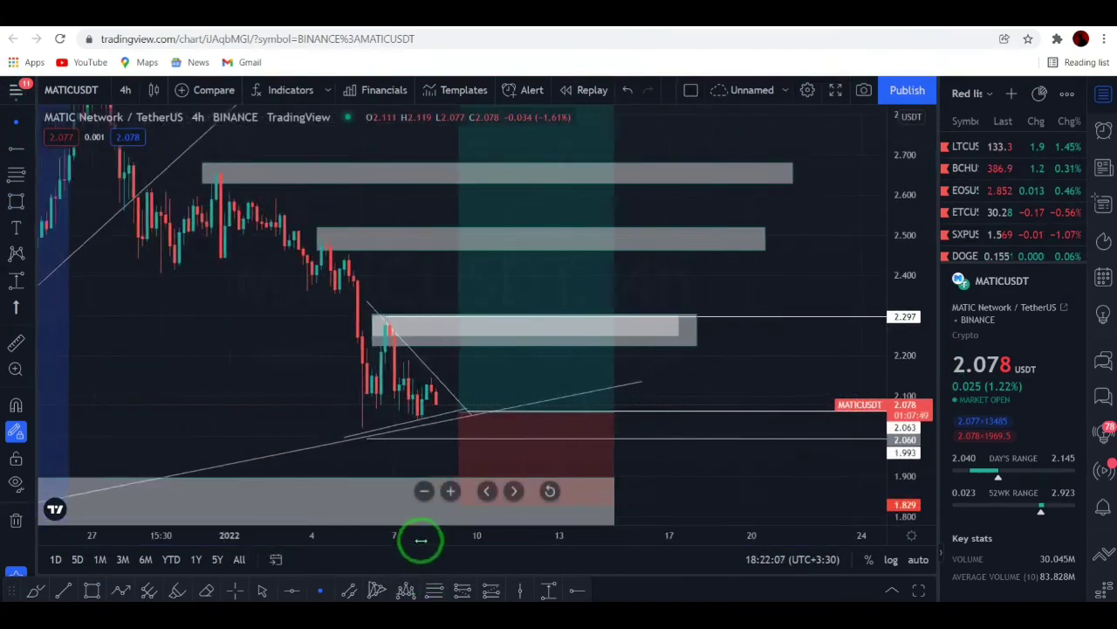
left_click_drag(911, 280, 524, 493)
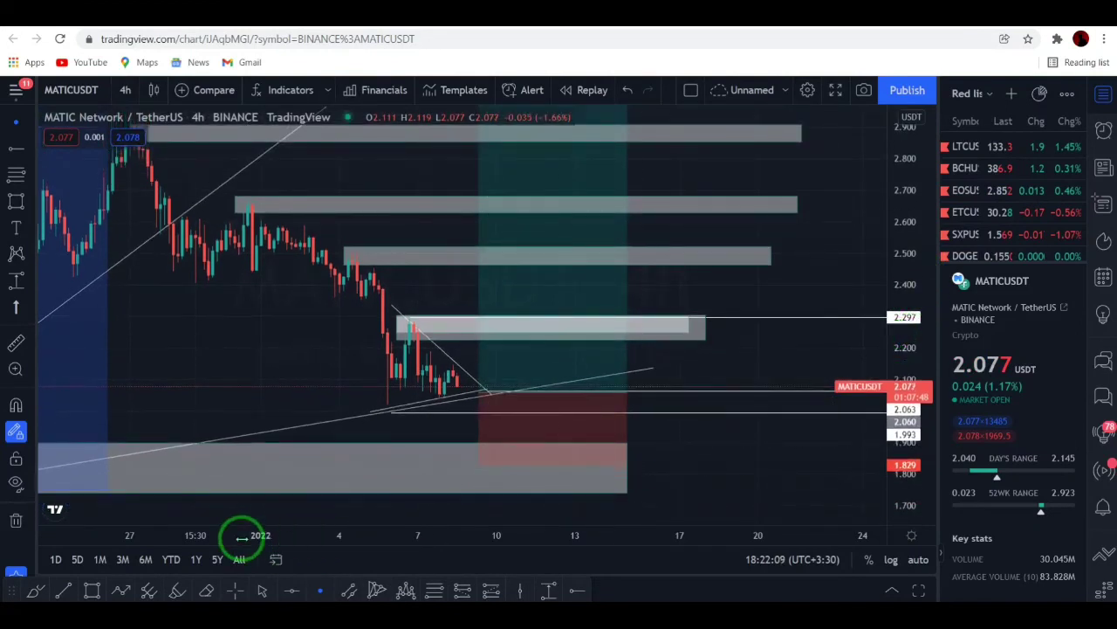
left_click_drag(242, 532, 464, 445)
left_click_drag(932, 202, 912, 262)
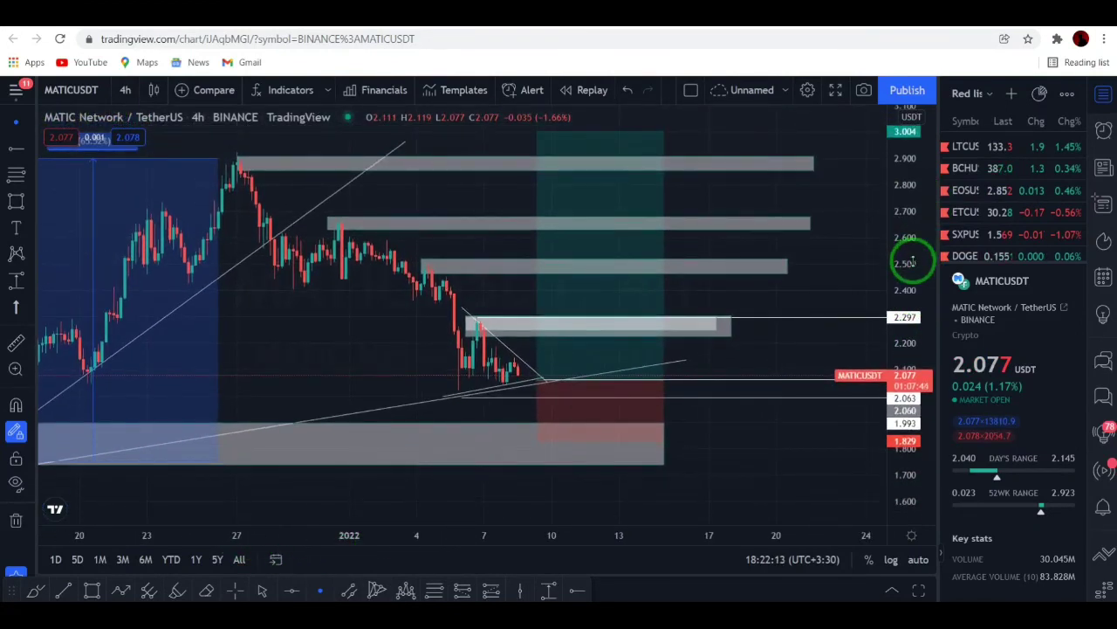